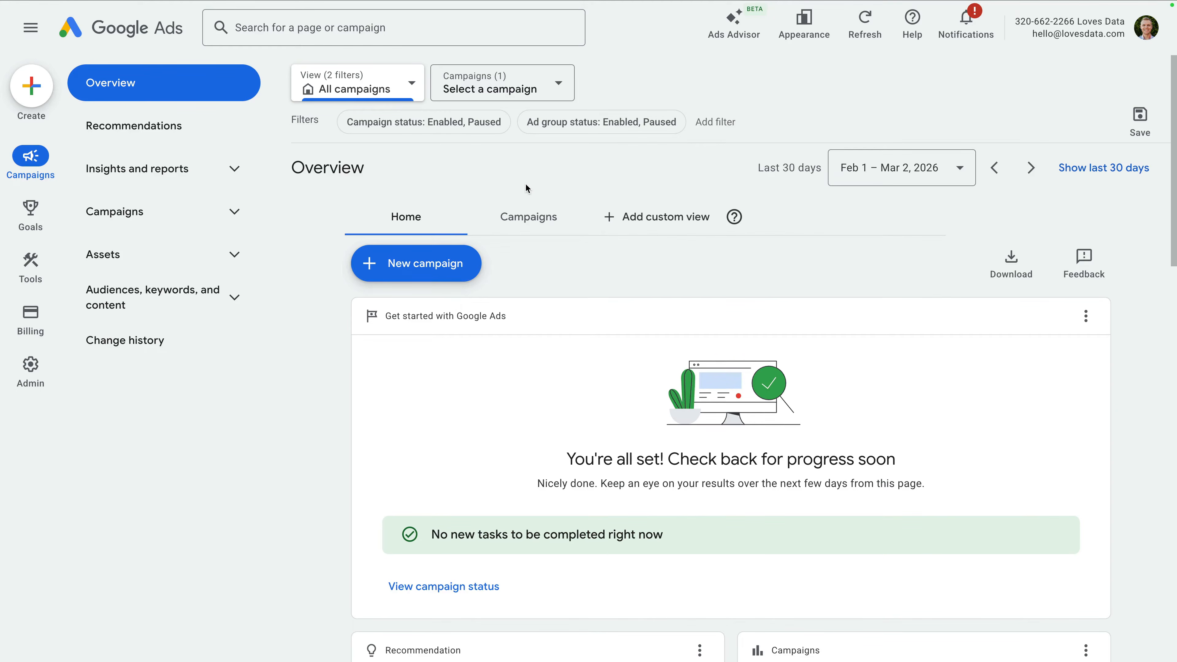
Step: Start a new campaign without guidance and choose Performance Max as its campaign type
click(445, 272)
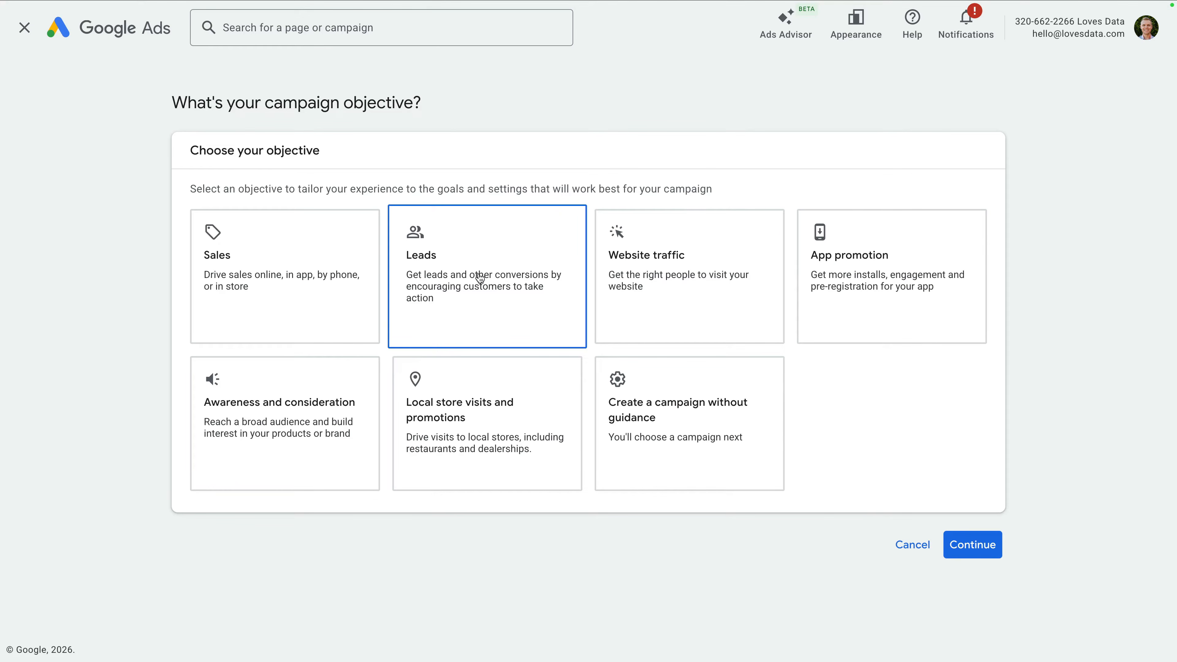
click(705, 409)
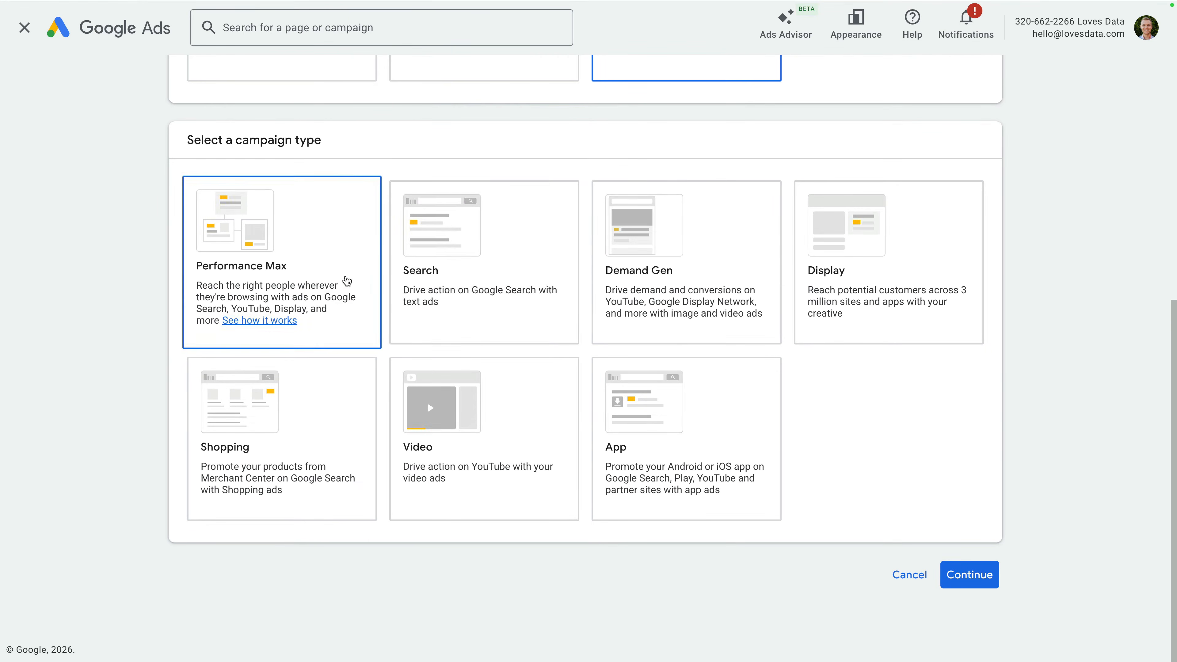
click(329, 273)
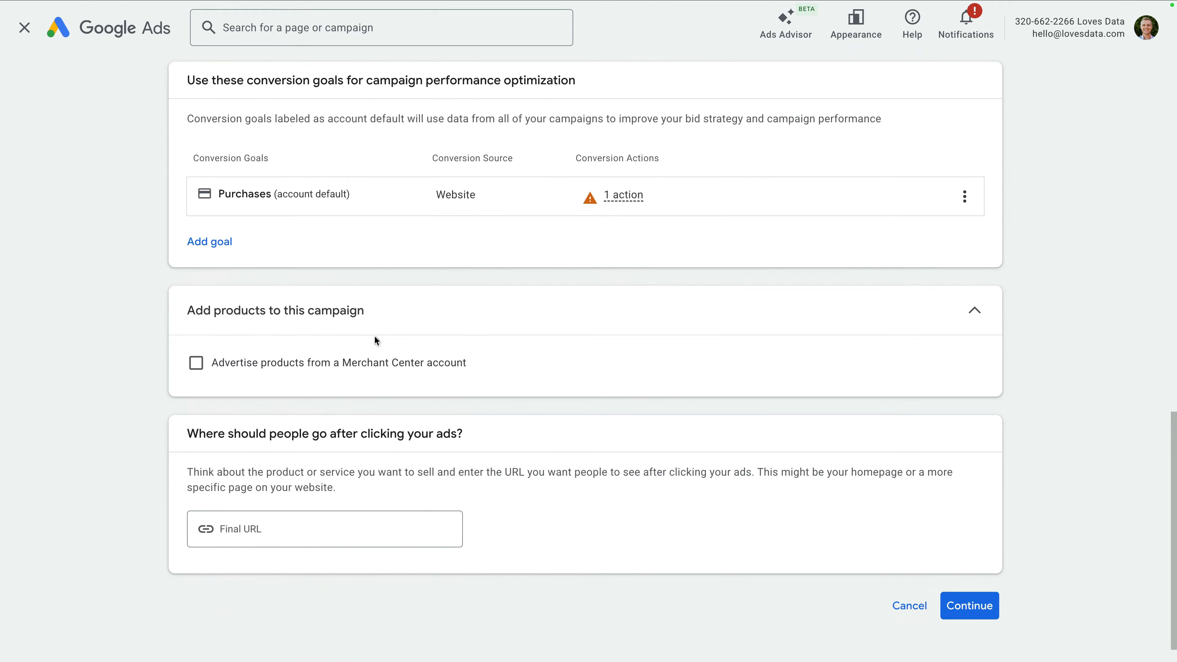
click(335, 529)
text(h)
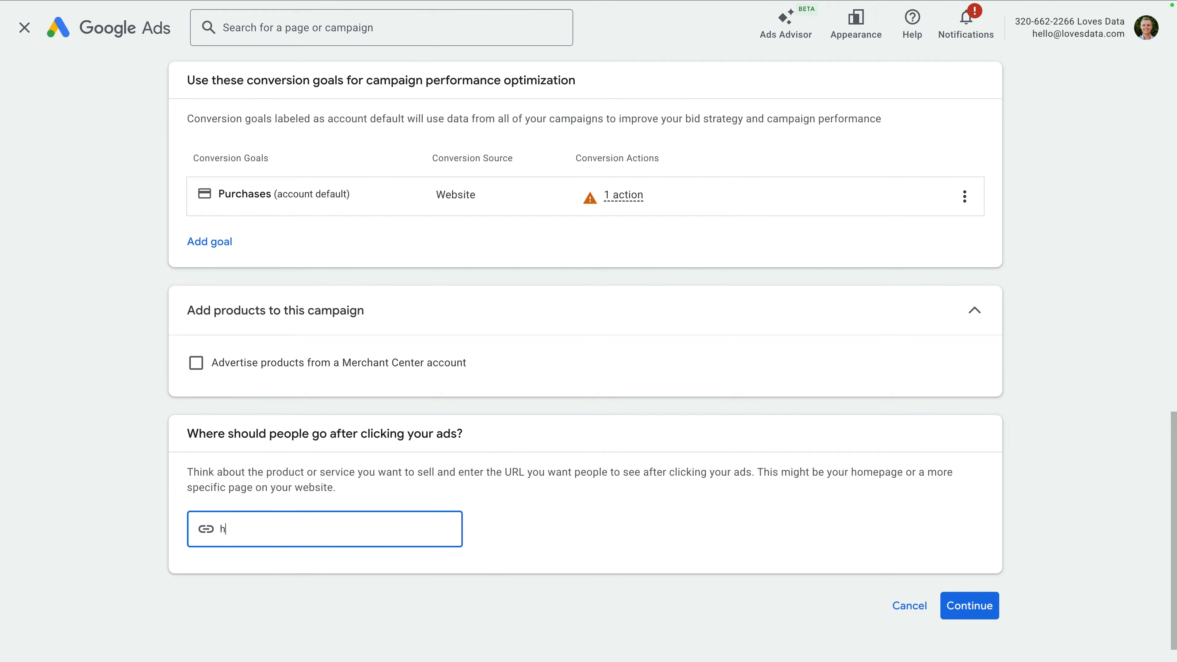
text(ttps://www.lovesdata.com)
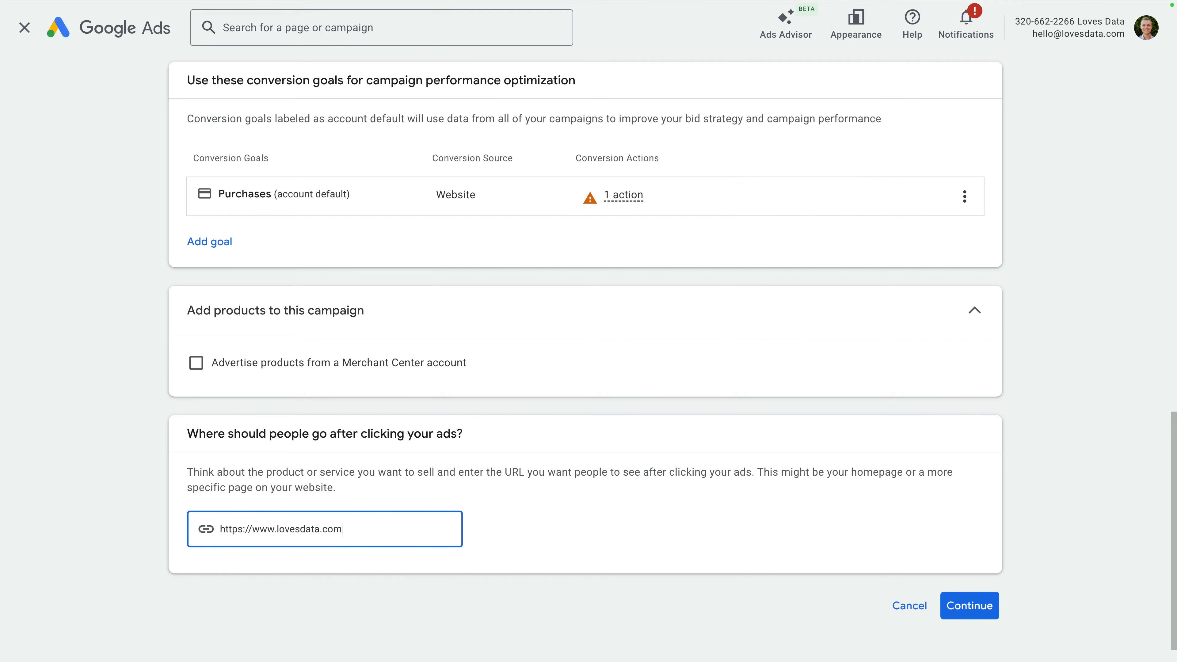
text(/courses/google-analytics-4/)
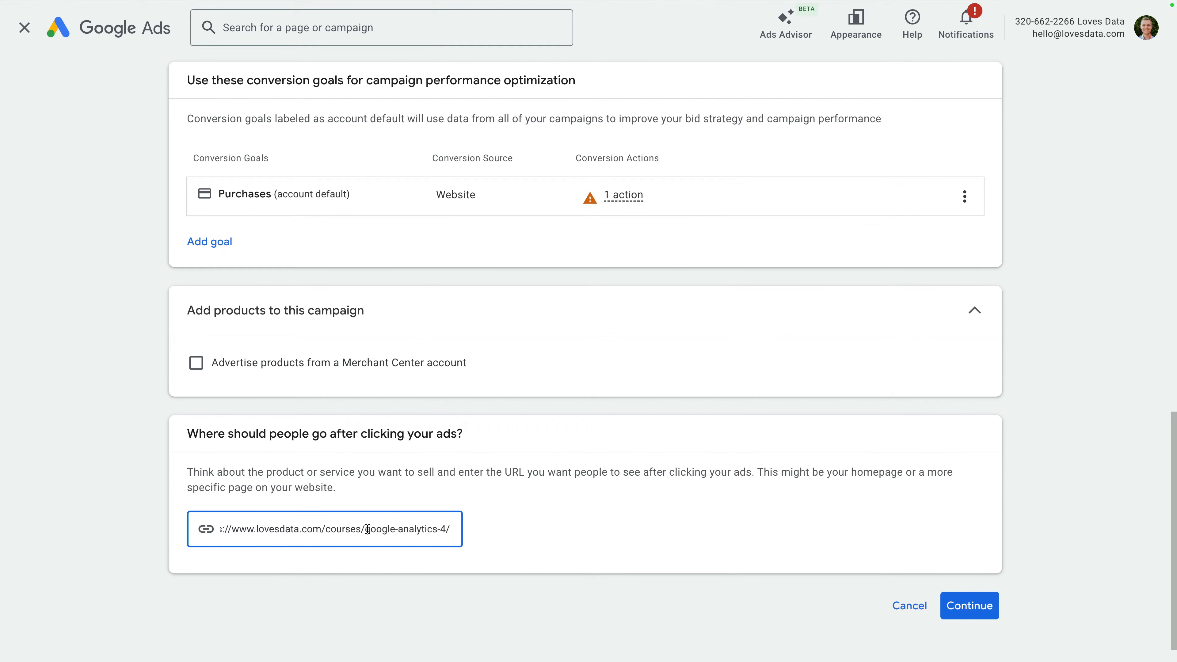
click(526, 548)
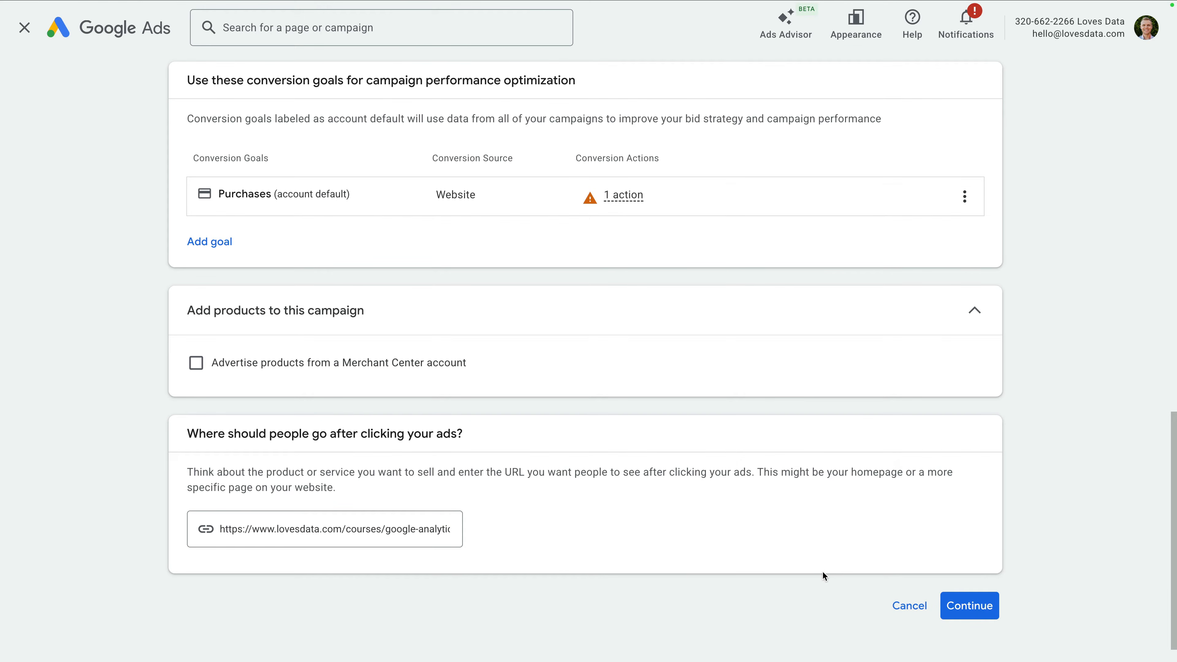
click(971, 606)
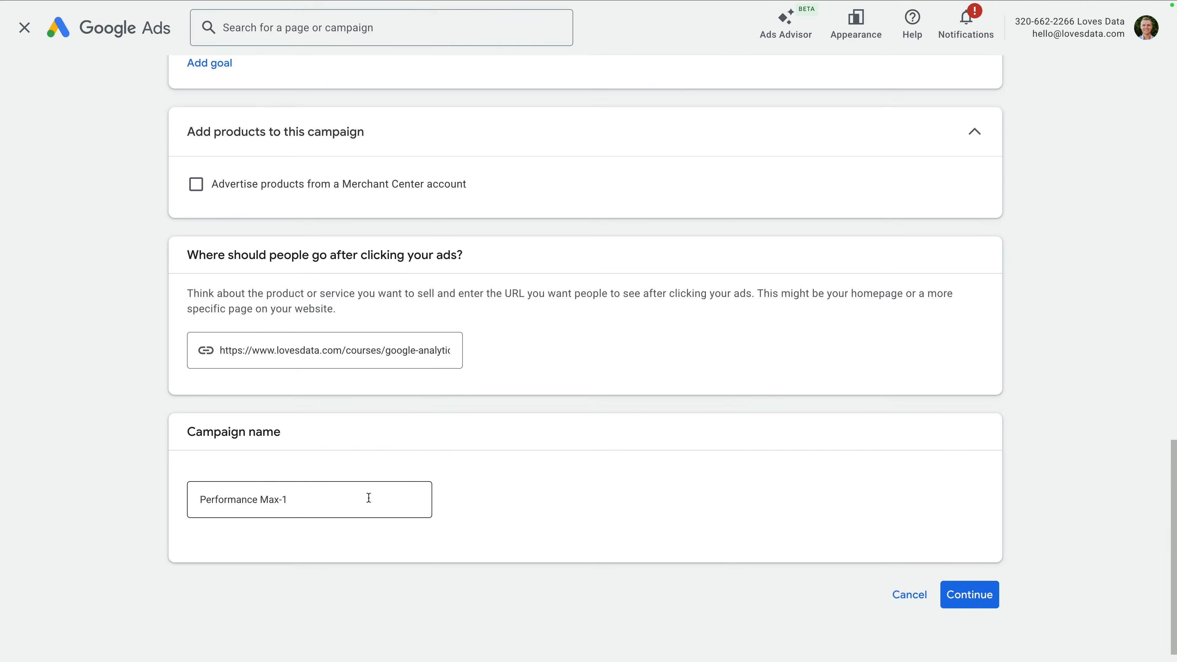
Step: Rename the campaign as "Courses | Performance Max" and continue to the bidding settings
click(368, 498)
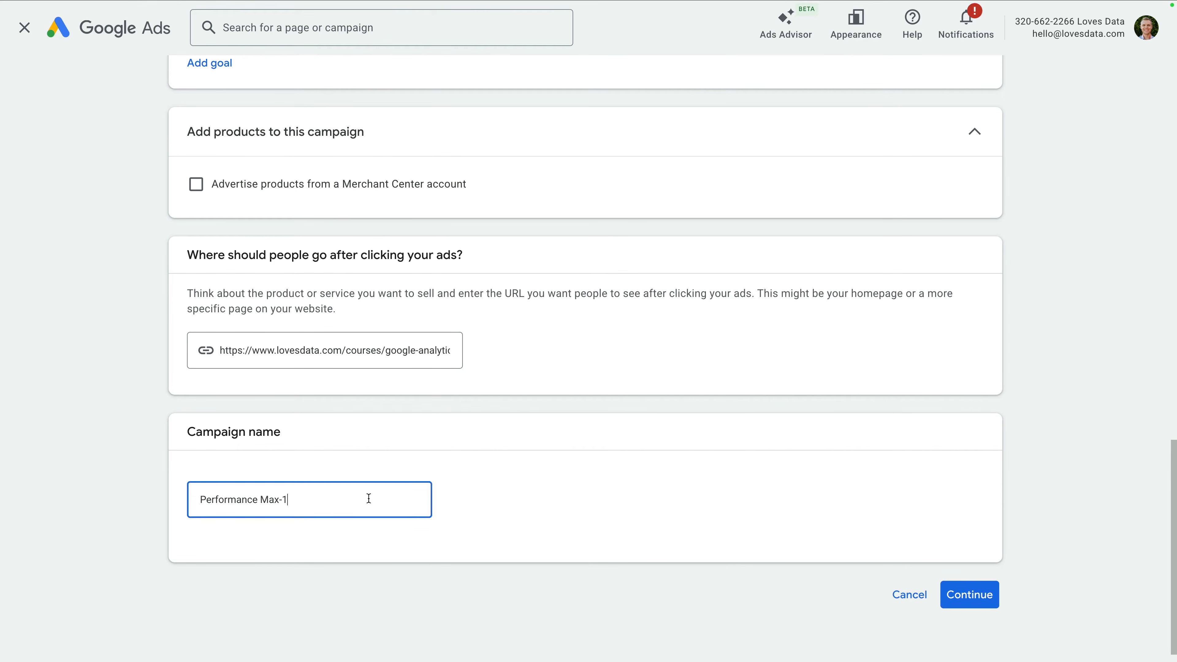
key(BackSpace)
key(BackSpace)
key(Home)
text(Courses )
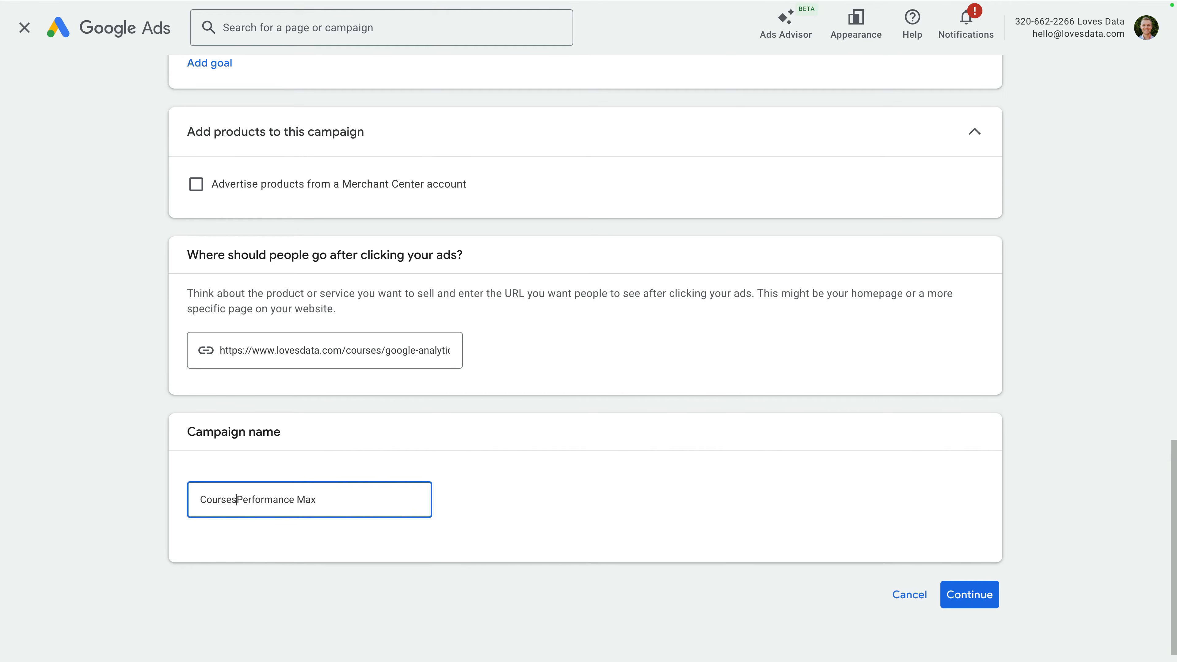
text(|)
click(490, 505)
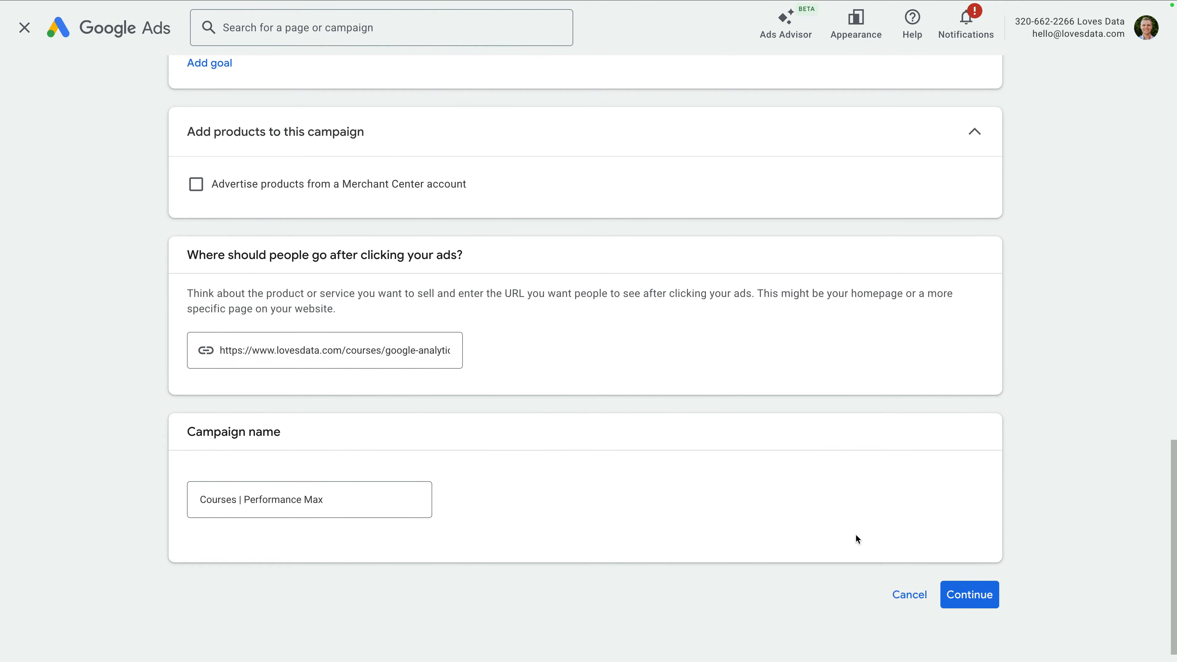
click(972, 595)
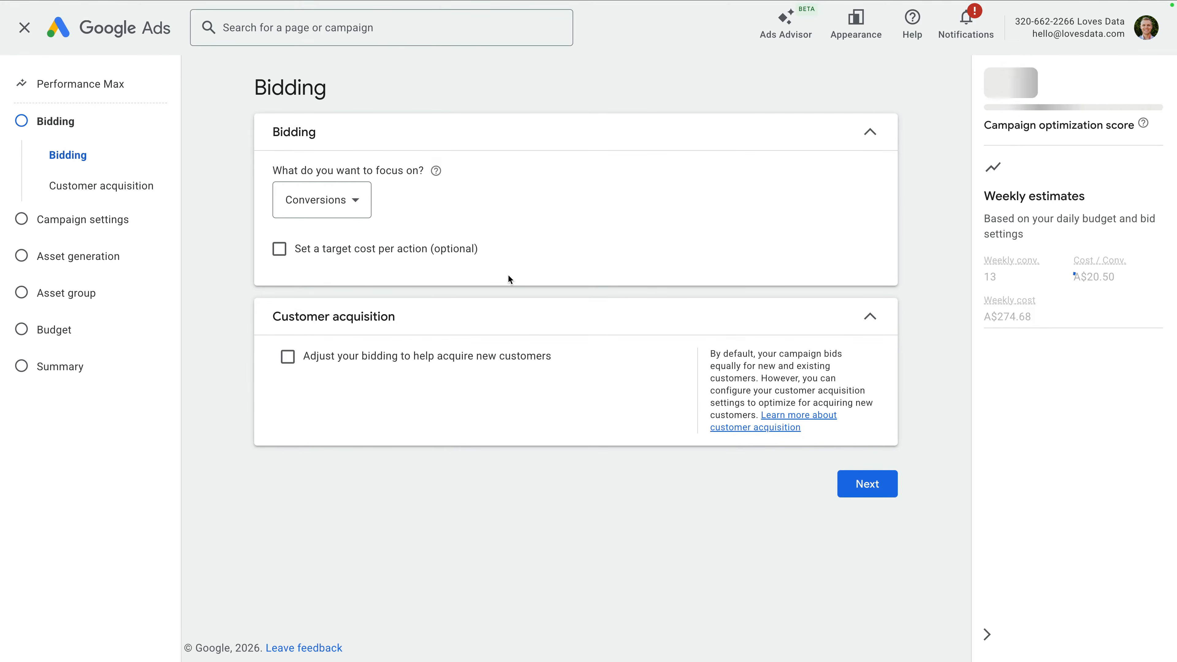
Step: Set the bidding focus to Conversion value, leave the target return on ad spend disabled, and proceed to the campaign settings
click(361, 200)
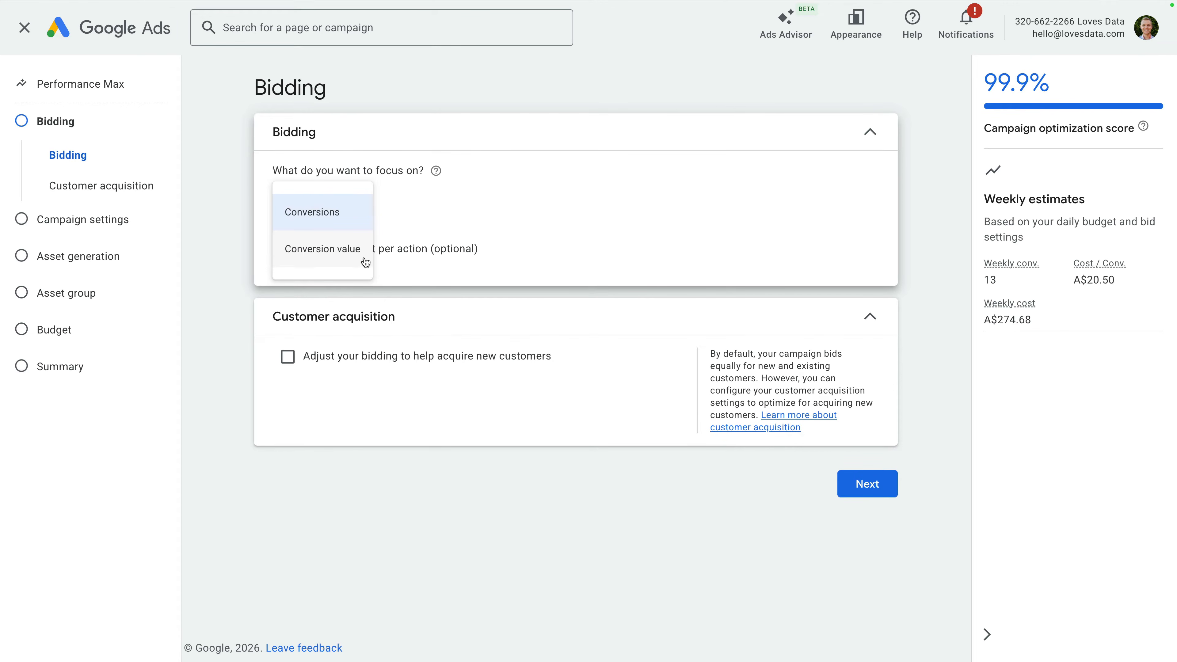
click(366, 263)
click(360, 199)
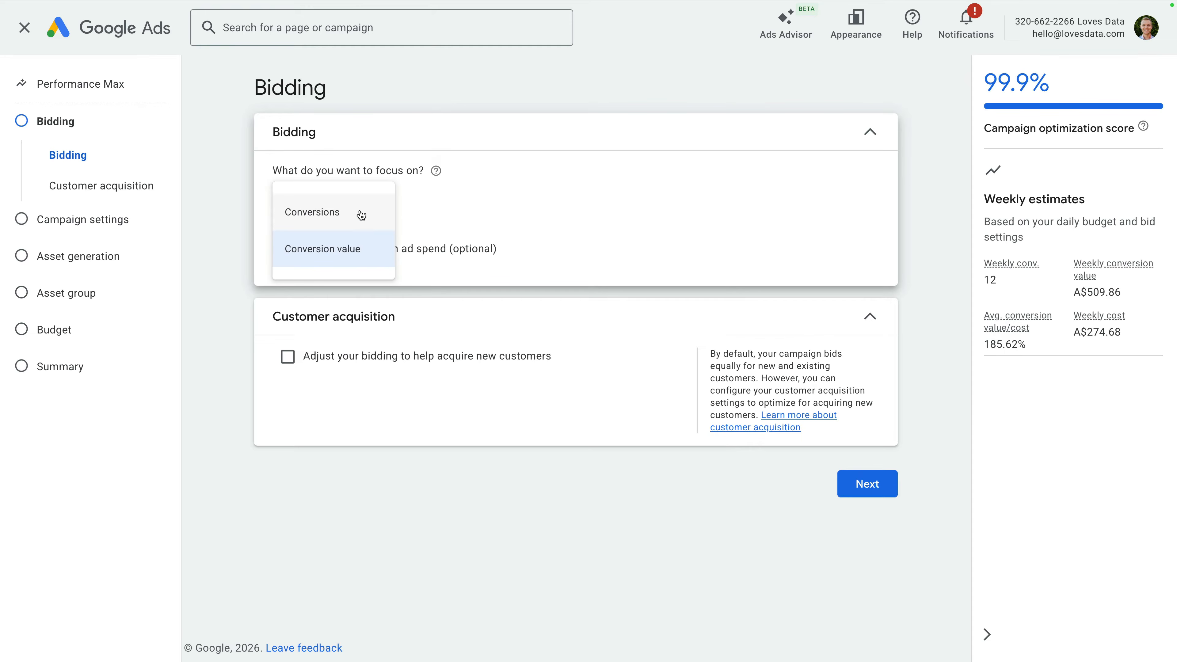
click(362, 214)
click(361, 215)
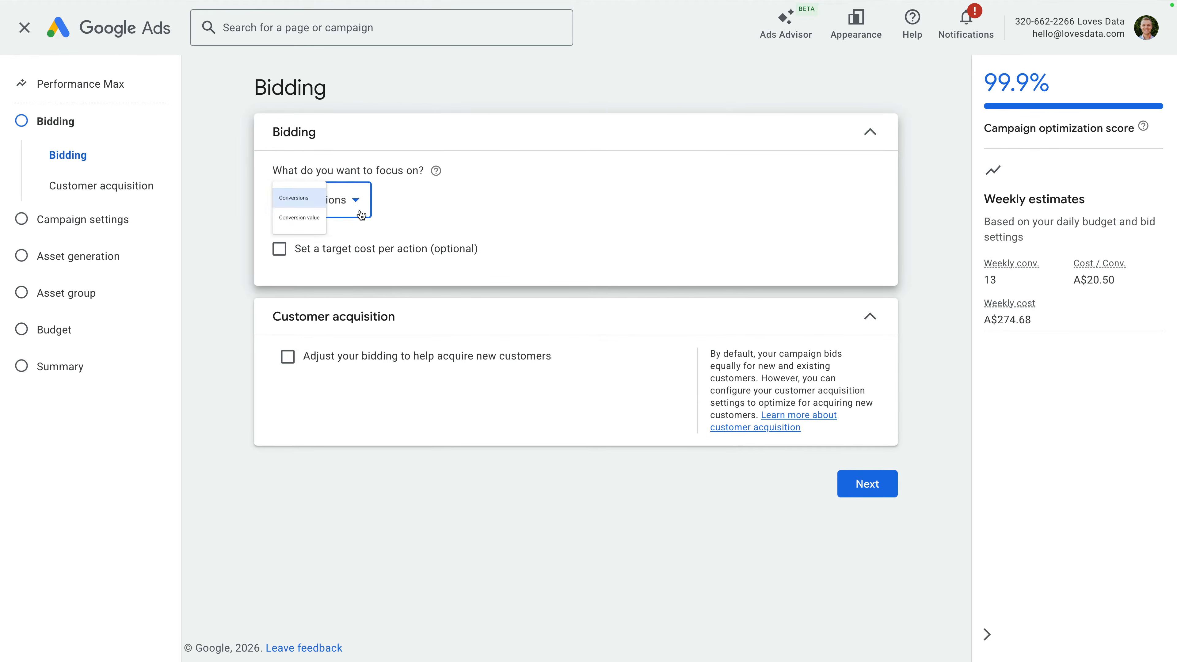
click(357, 263)
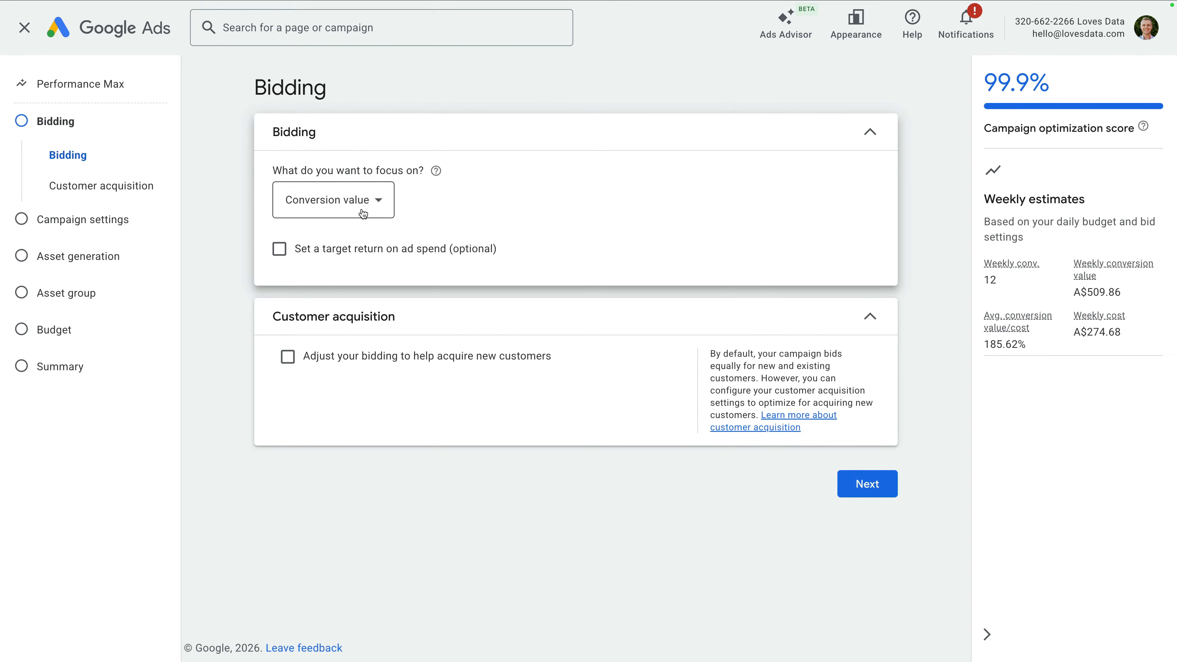
click(401, 258)
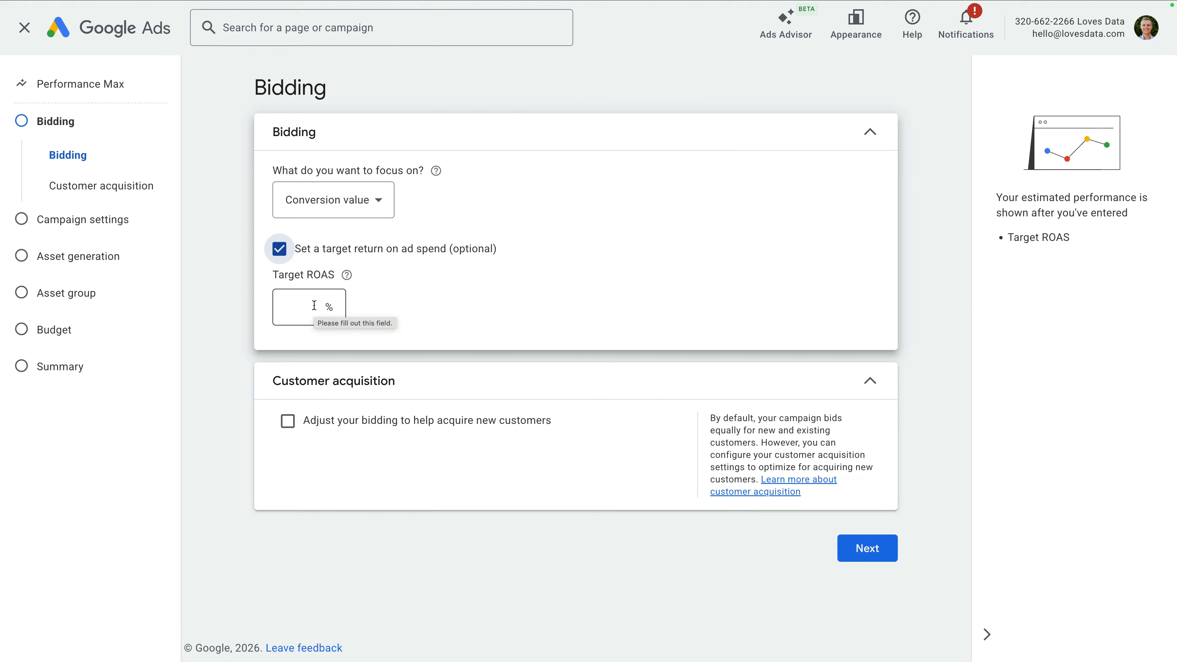
click(280, 252)
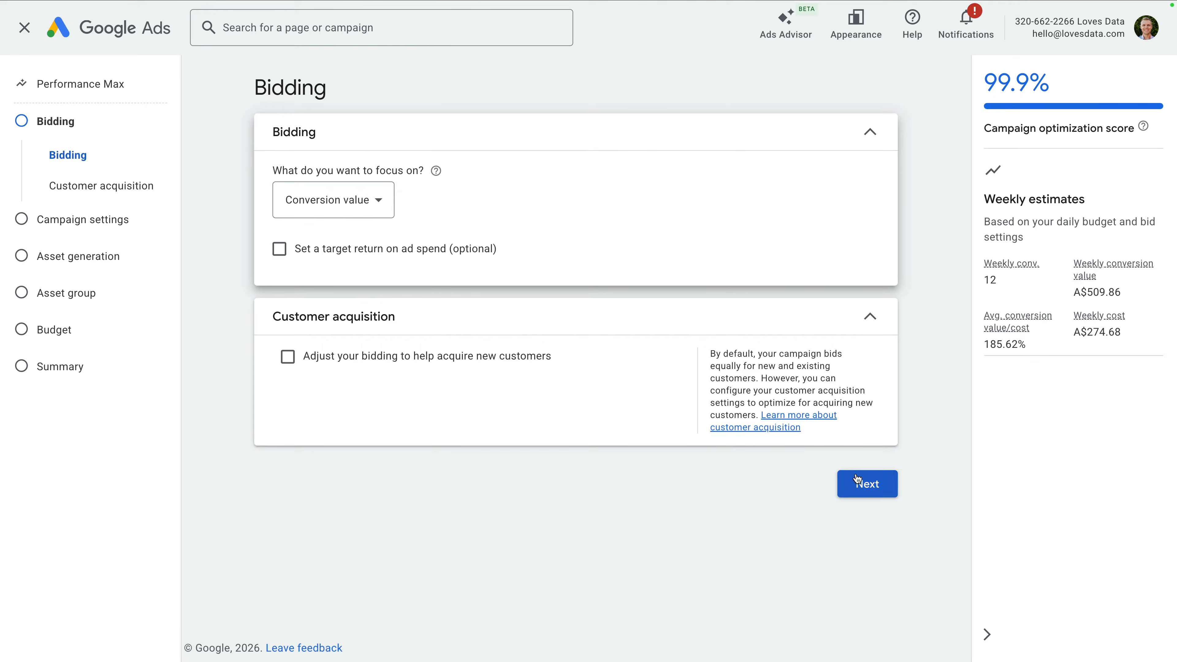
click(868, 484)
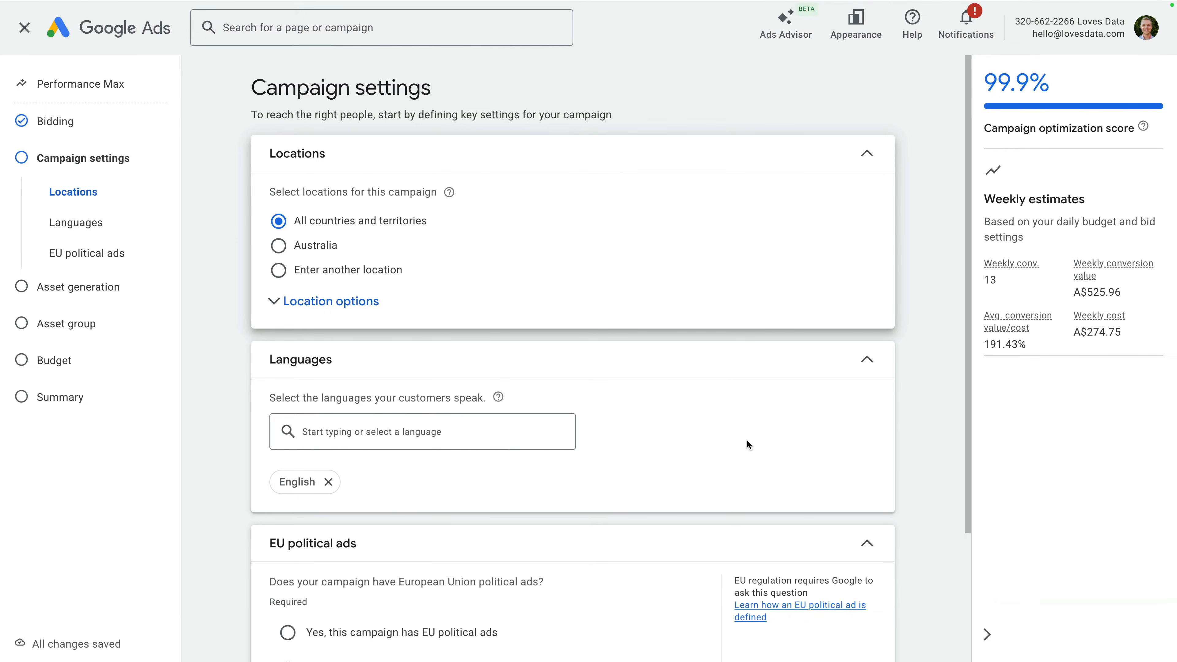
Step: Restrict the campaign's locations to the city of Sydney, New South Wales, Australia
click(392, 279)
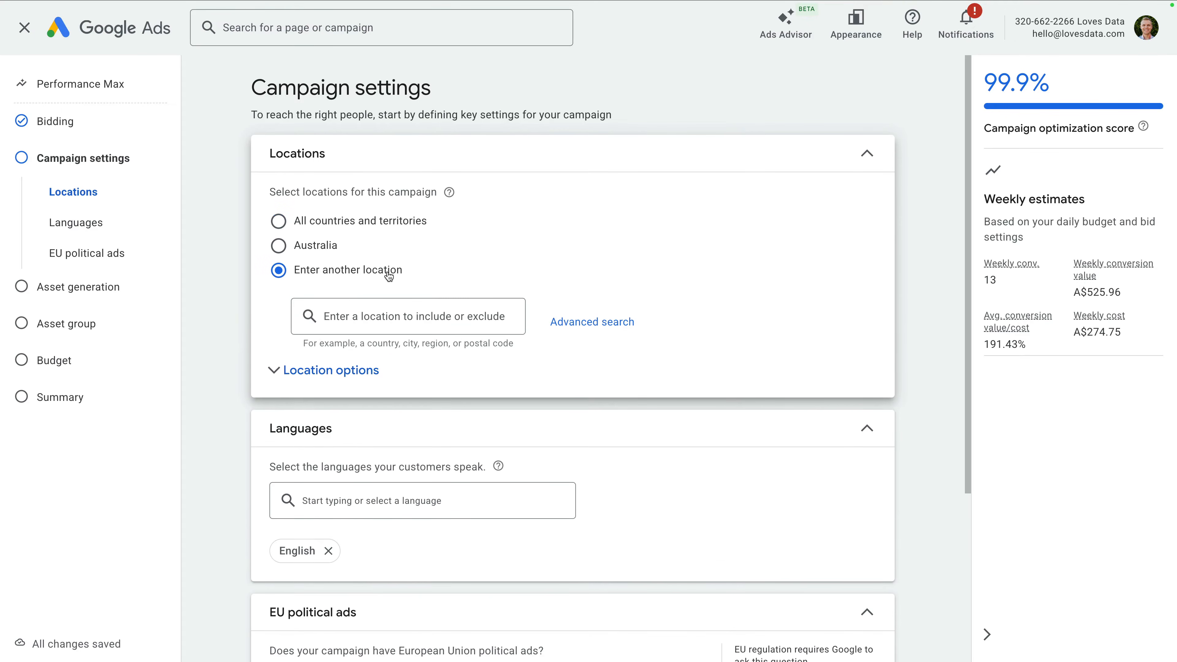
click(489, 316)
text(Sydney)
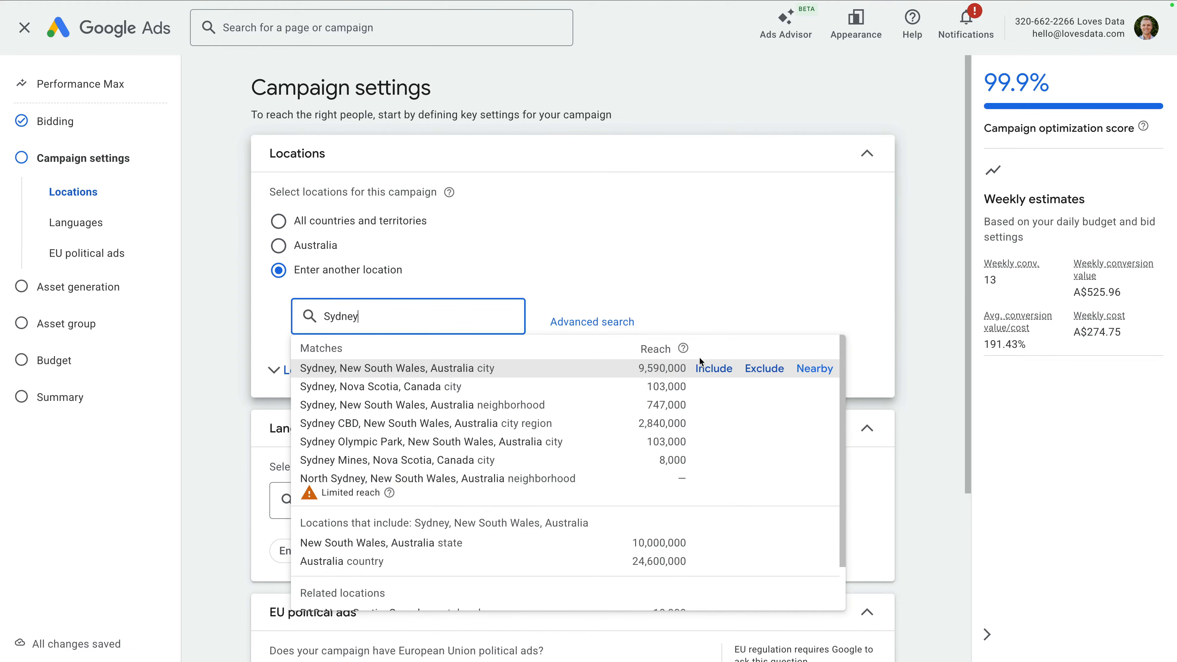
click(713, 370)
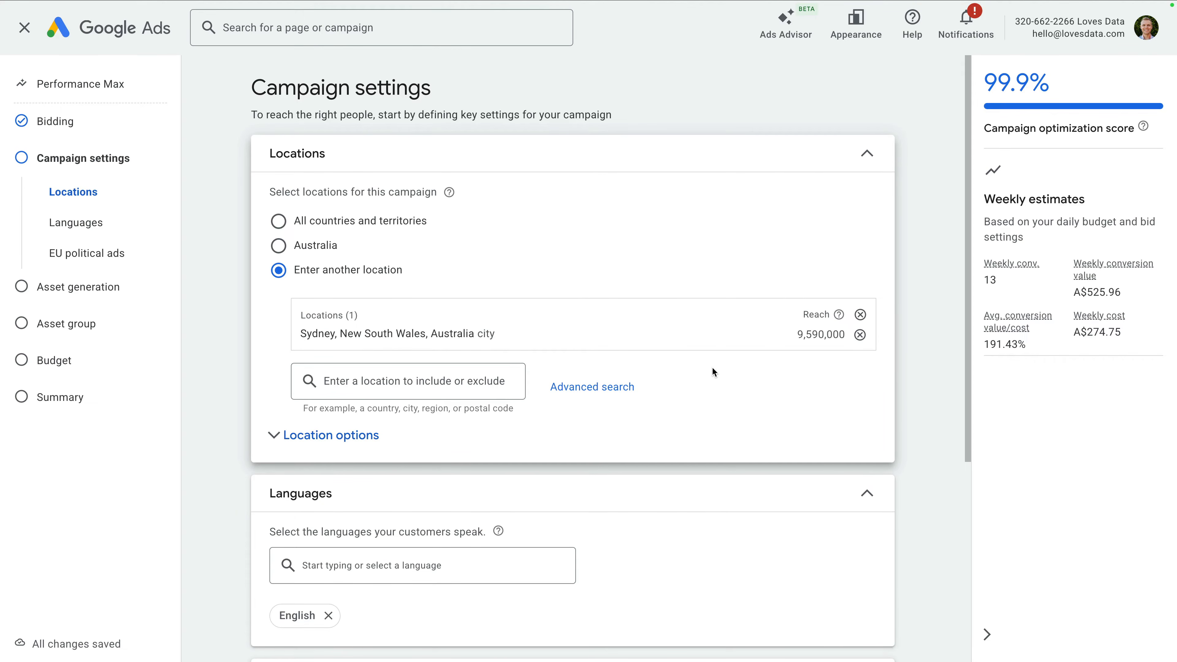
Step: Declare that the campaign doesn't have EU political ads and proceed to asset generation
scroll(712, 366, down, 6)
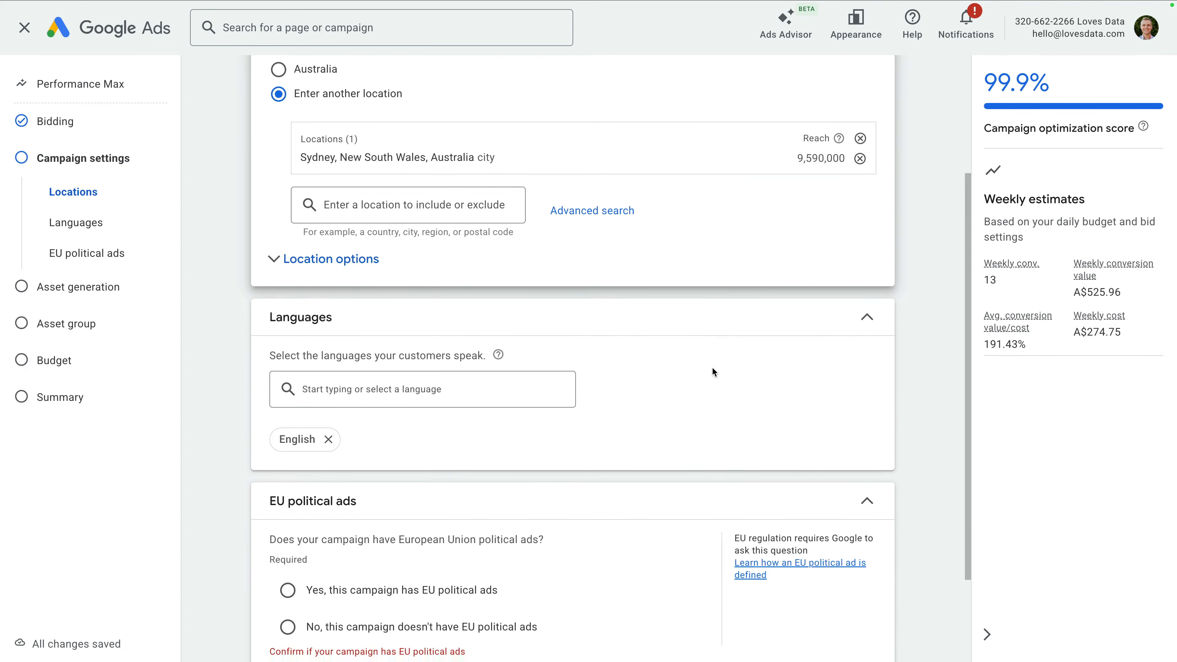
click(505, 506)
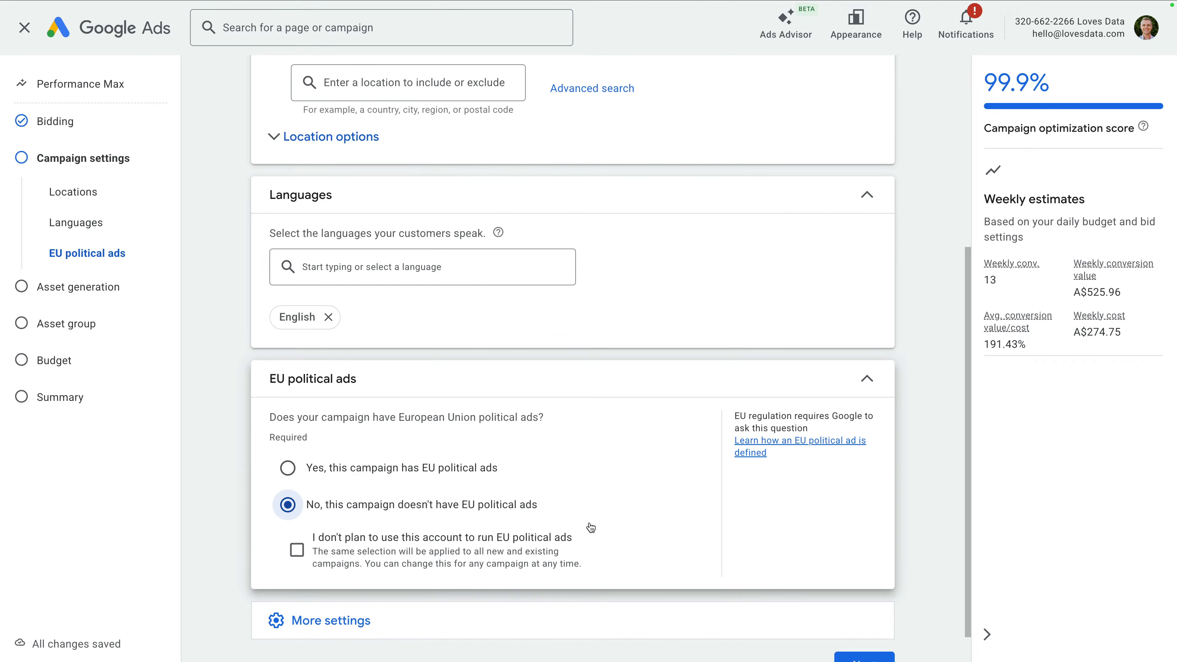
scroll(701, 569, down, 2)
click(850, 629)
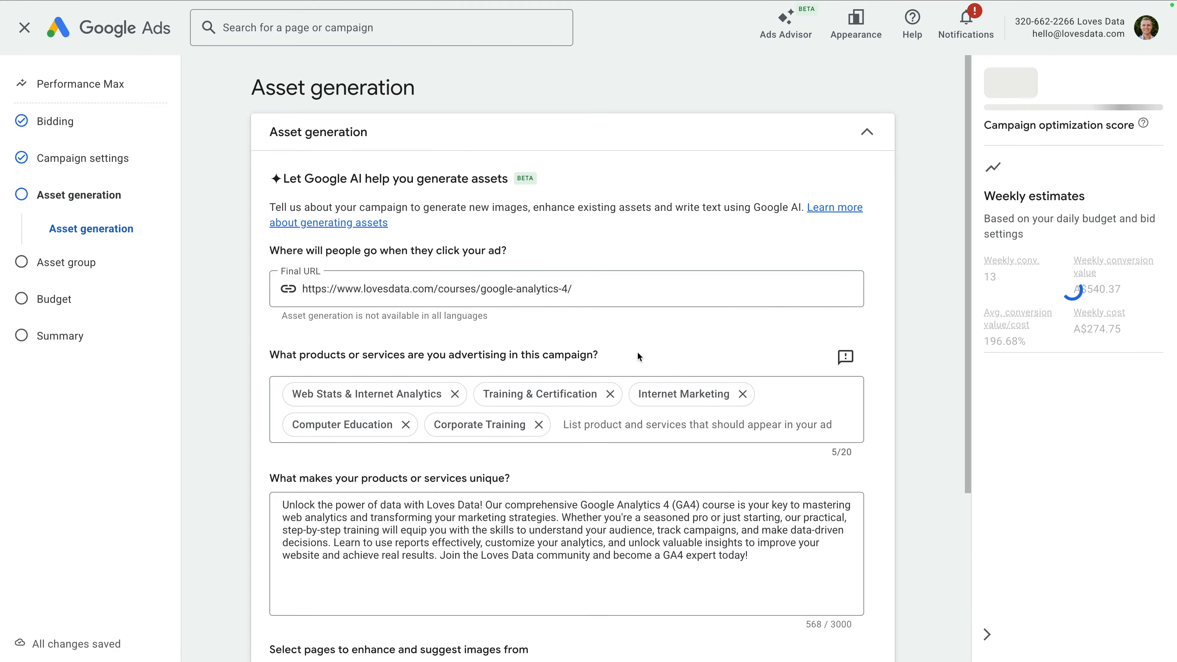
Step: Review the suggested products and description, and generate the AI assets from the Google Analytics 4 course page
scroll(638, 353, down, 3)
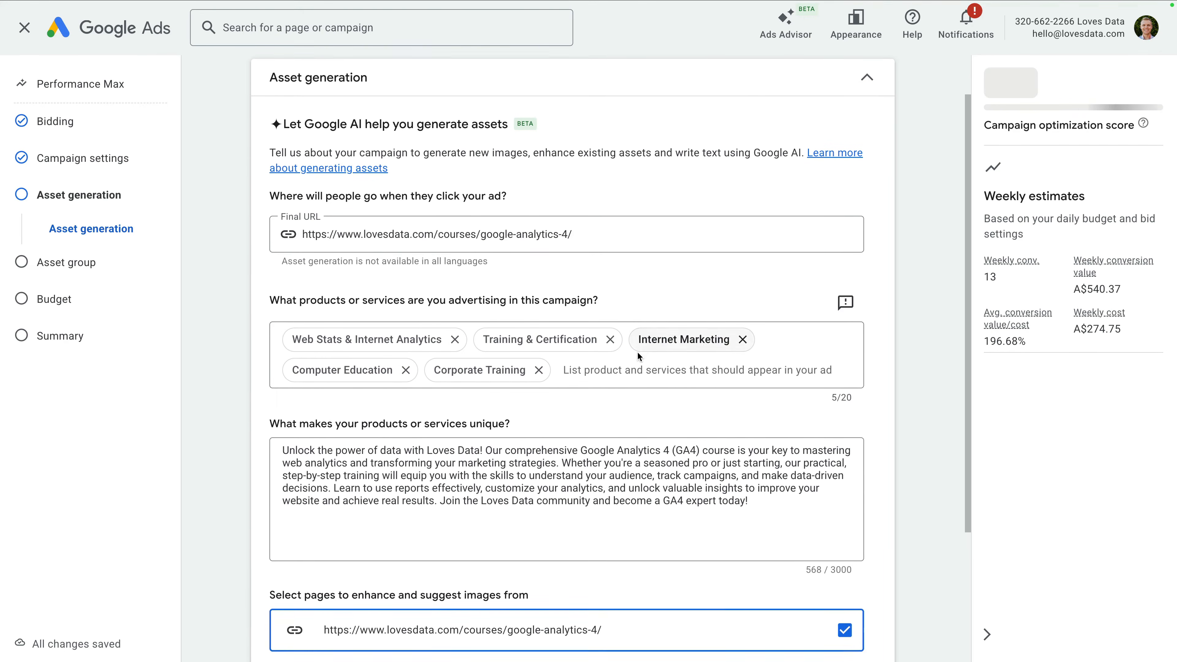
scroll(637, 353, down, 2)
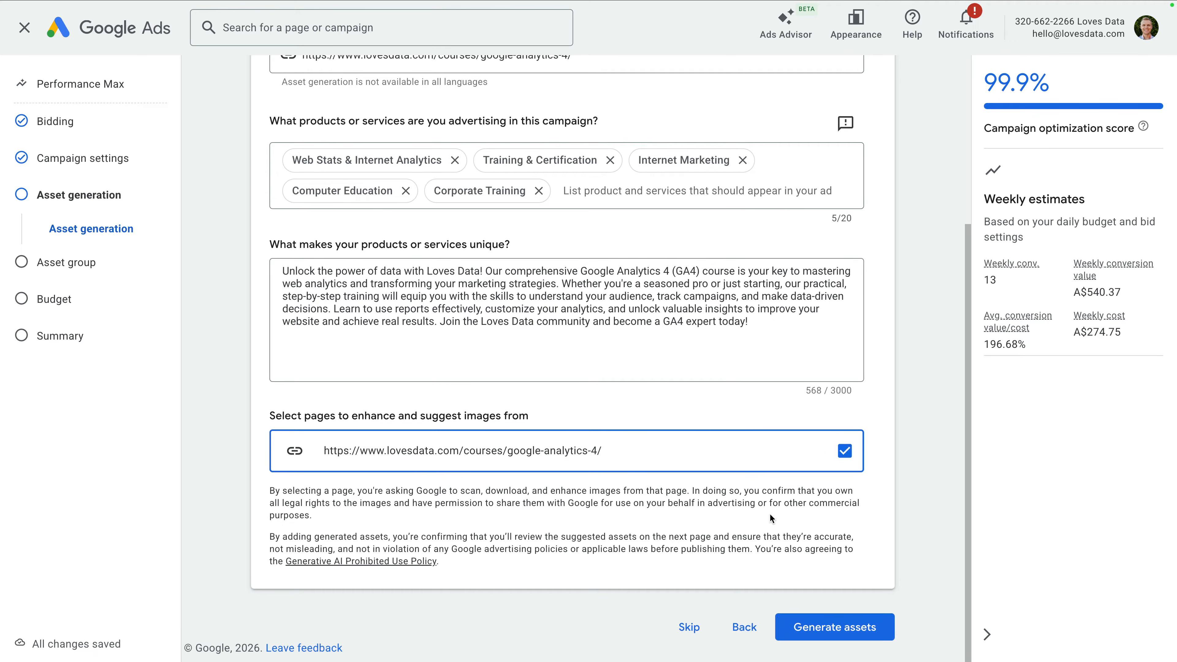
click(850, 640)
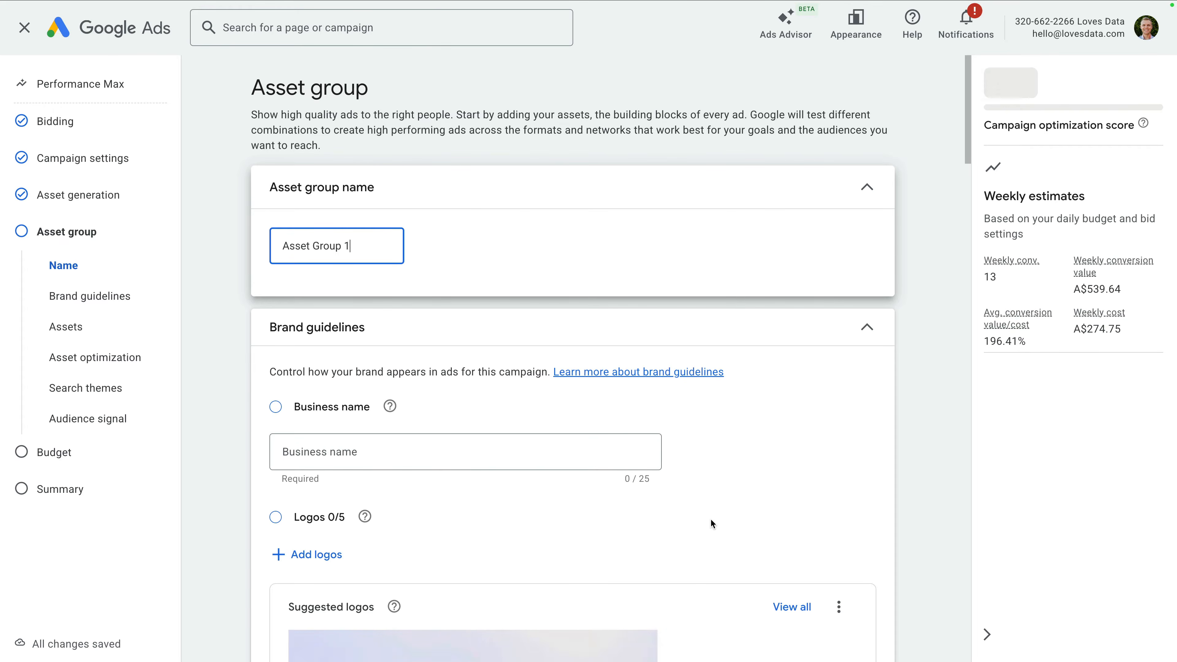
Step: Rename the asset group as "GA Course"
click(439, 268)
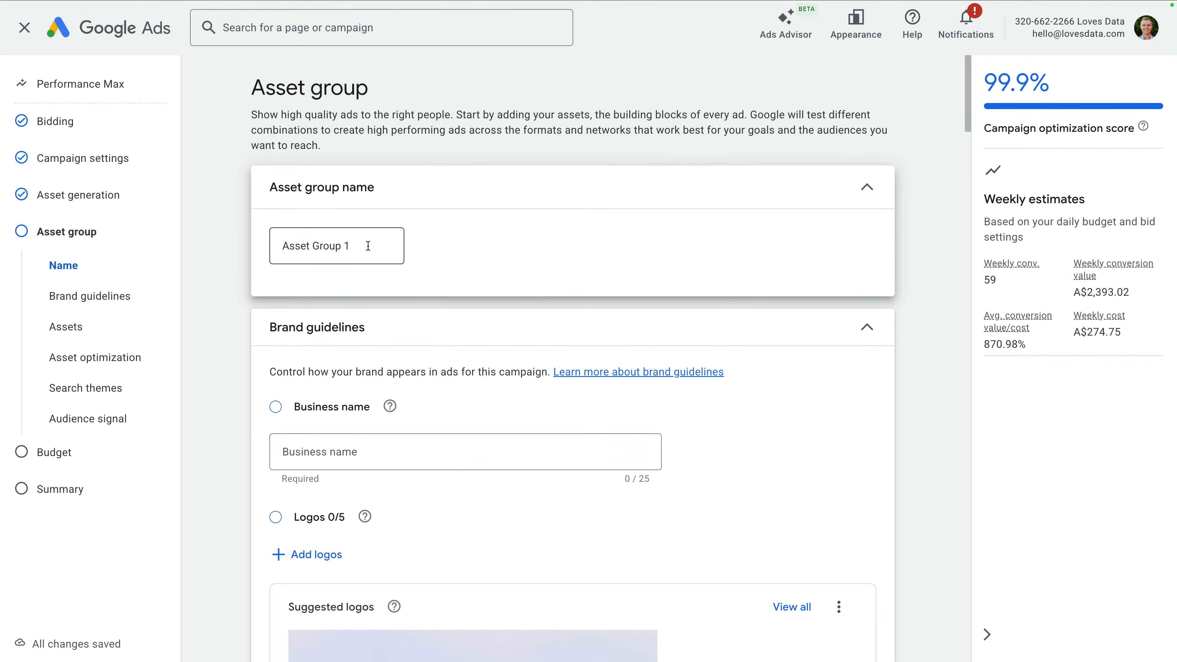
drag(351, 246, 278, 248)
text(GA)
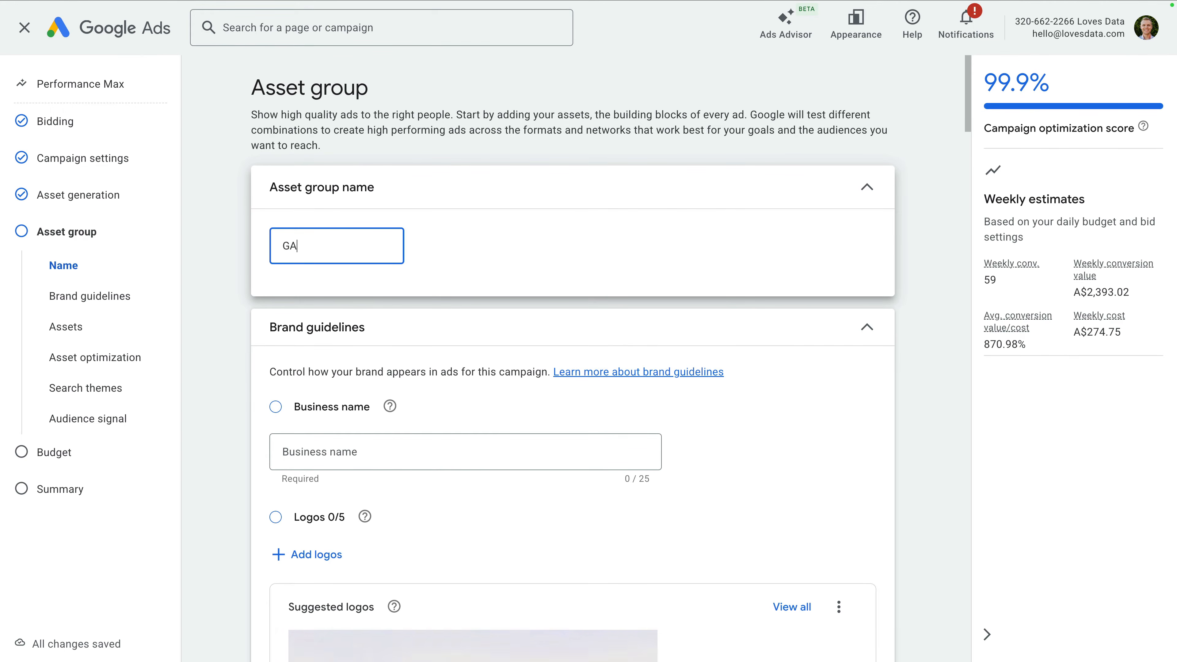
text( Course)
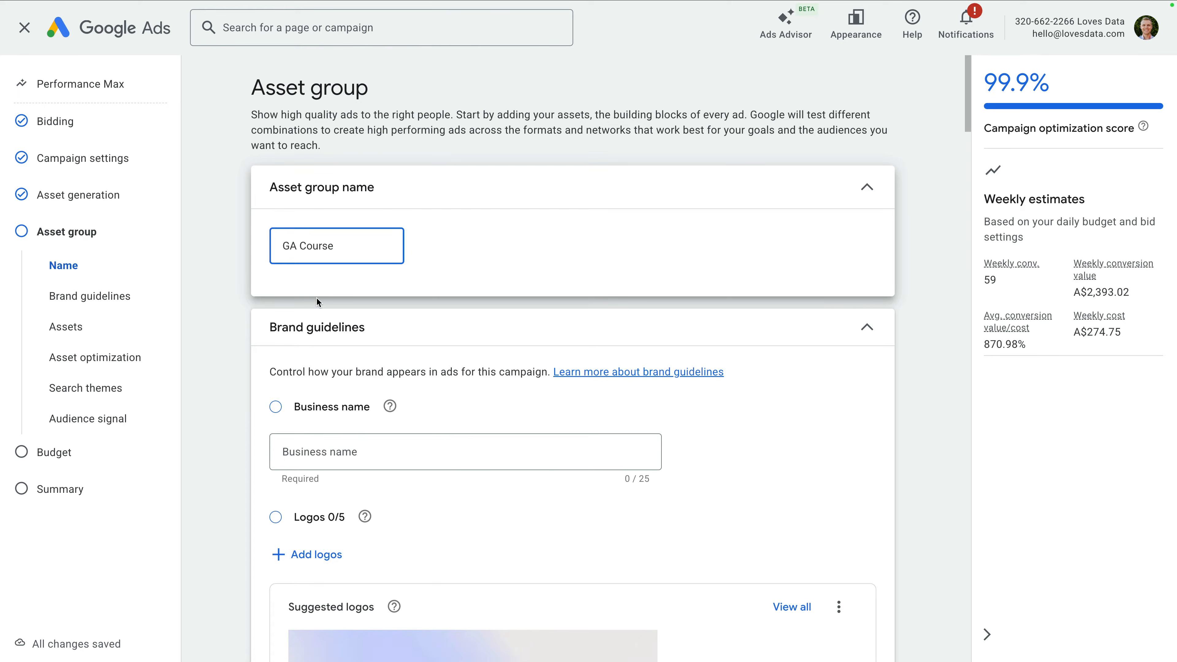
Step: Enter "Loves Data" as the business name in the brand guidelines
click(342, 451)
text(Lo)
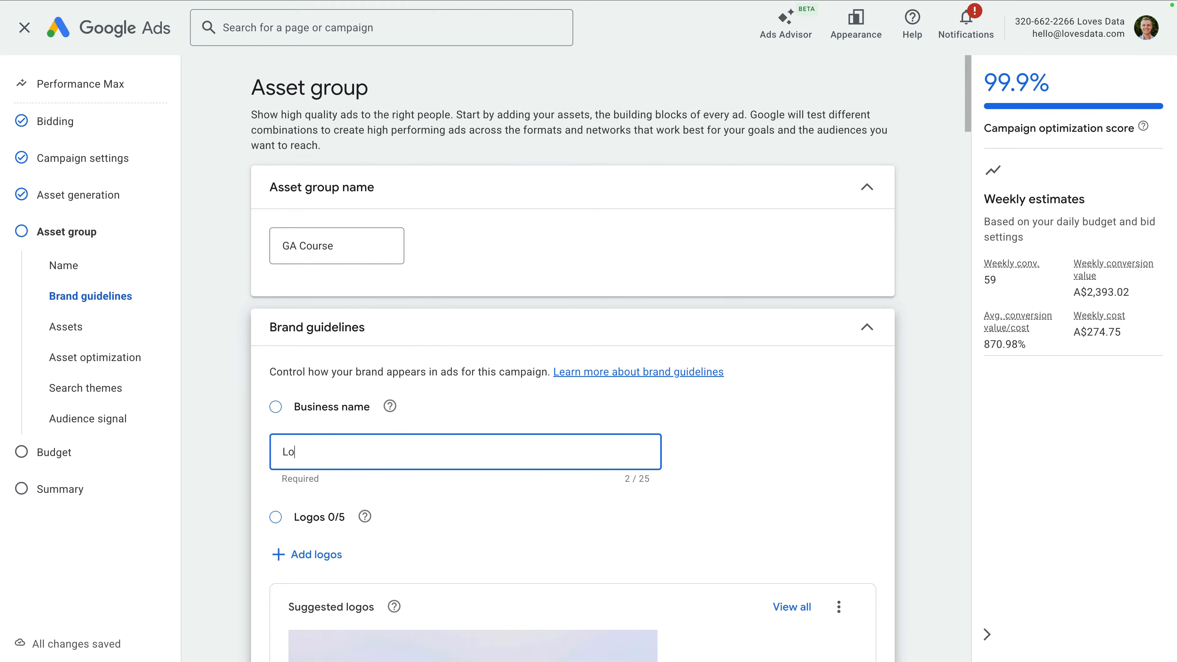
text(ves Data)
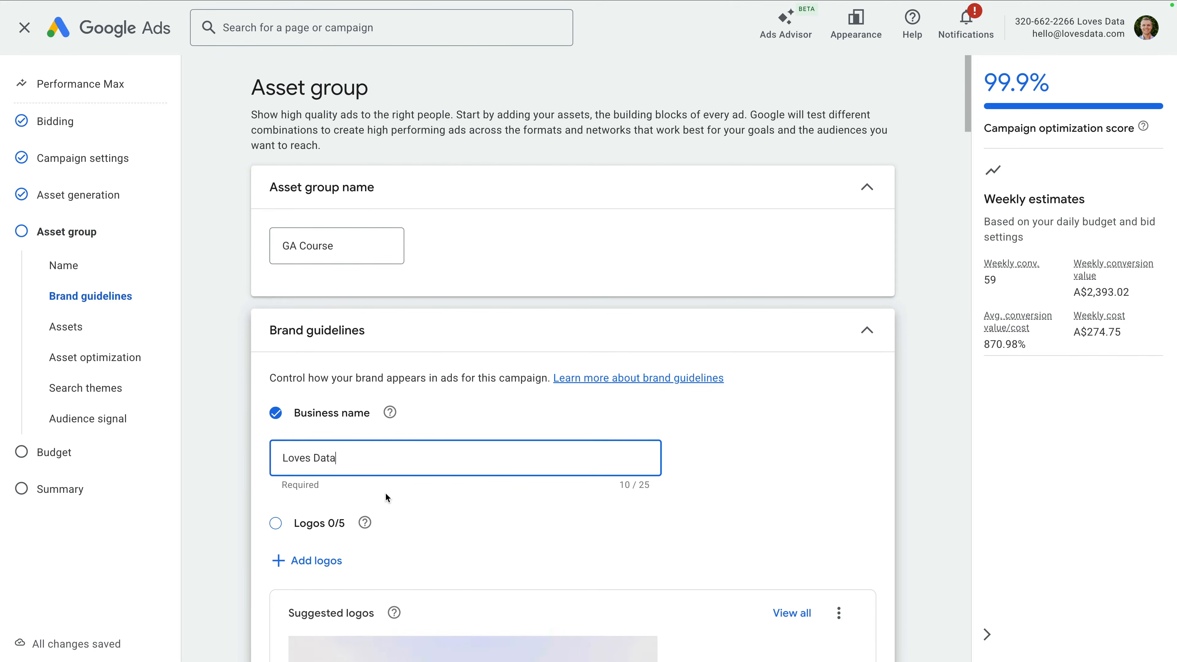
Step: Add the four Loves Data logos logo-4.png, logo-3.png, logo-1.png and logo-2.png from the asset library to the brand guidelines
scroll(386, 495, down, 2)
click(330, 475)
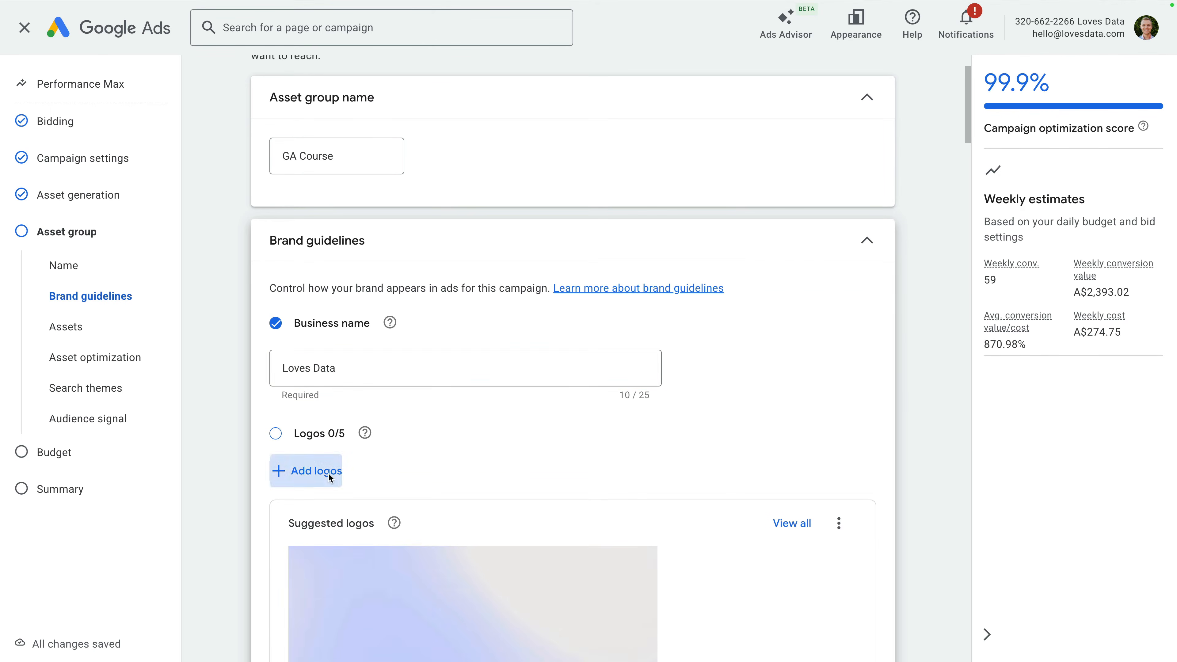
click(275, 380)
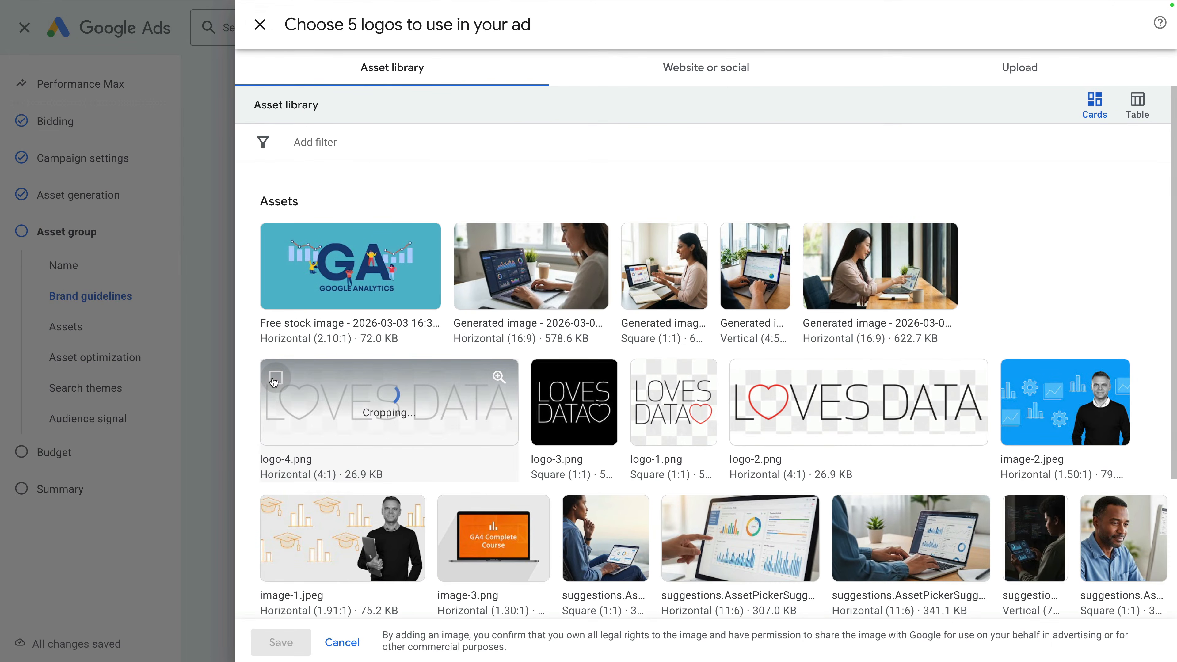
click(547, 378)
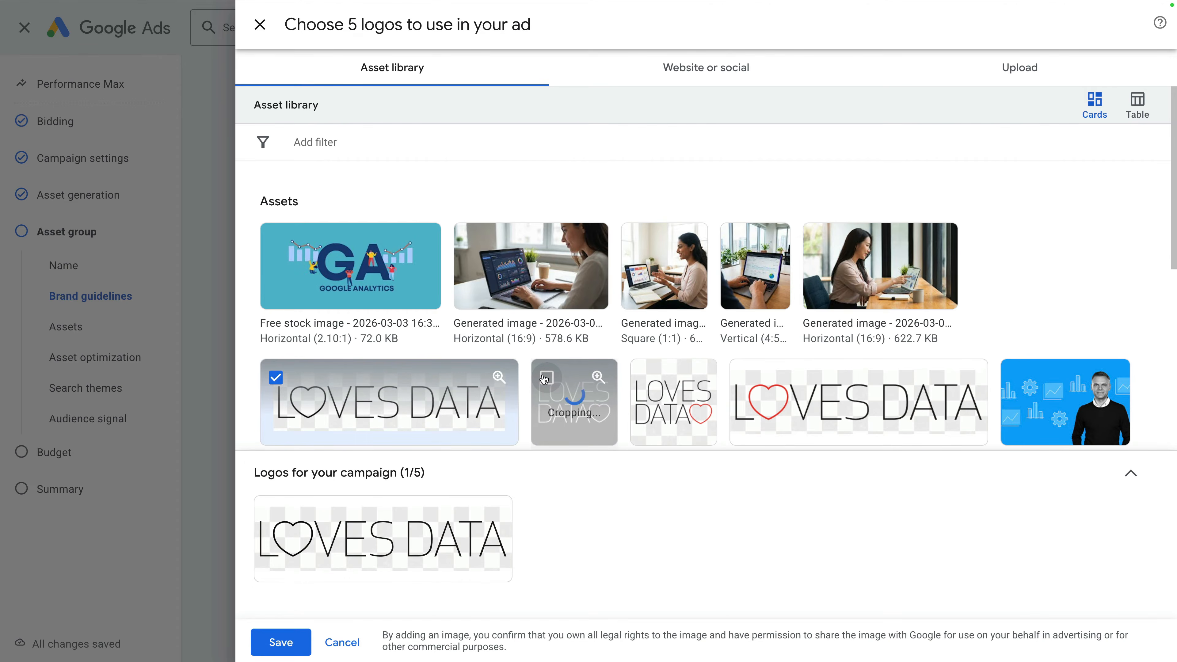
click(650, 388)
click(746, 380)
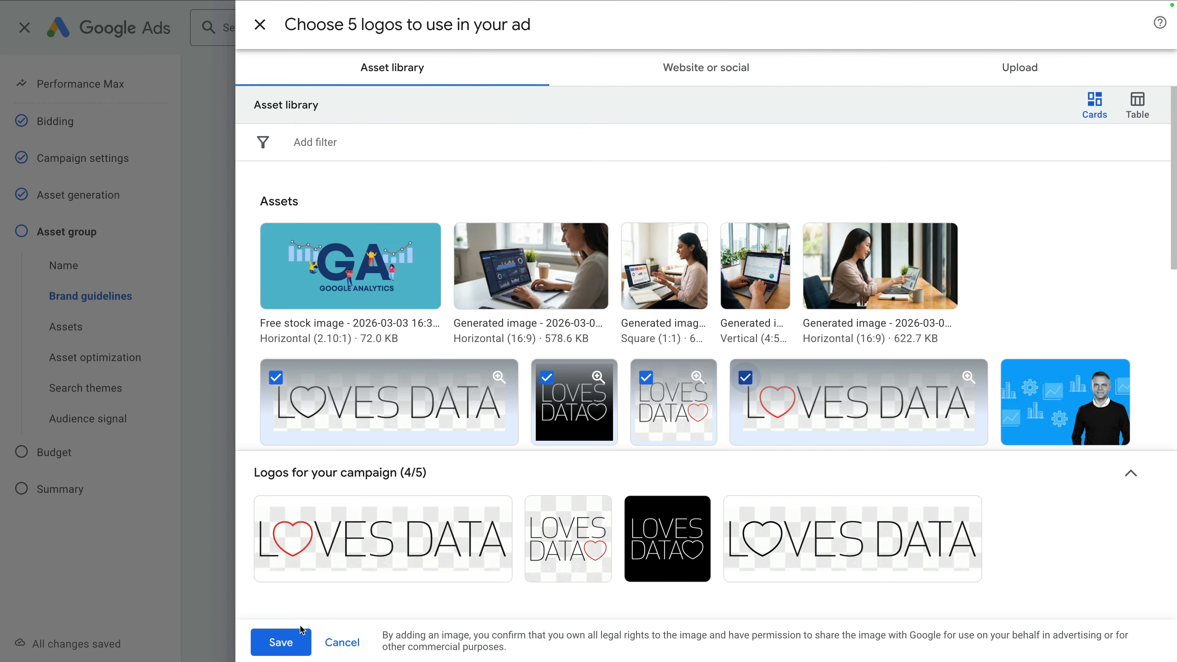
click(280, 642)
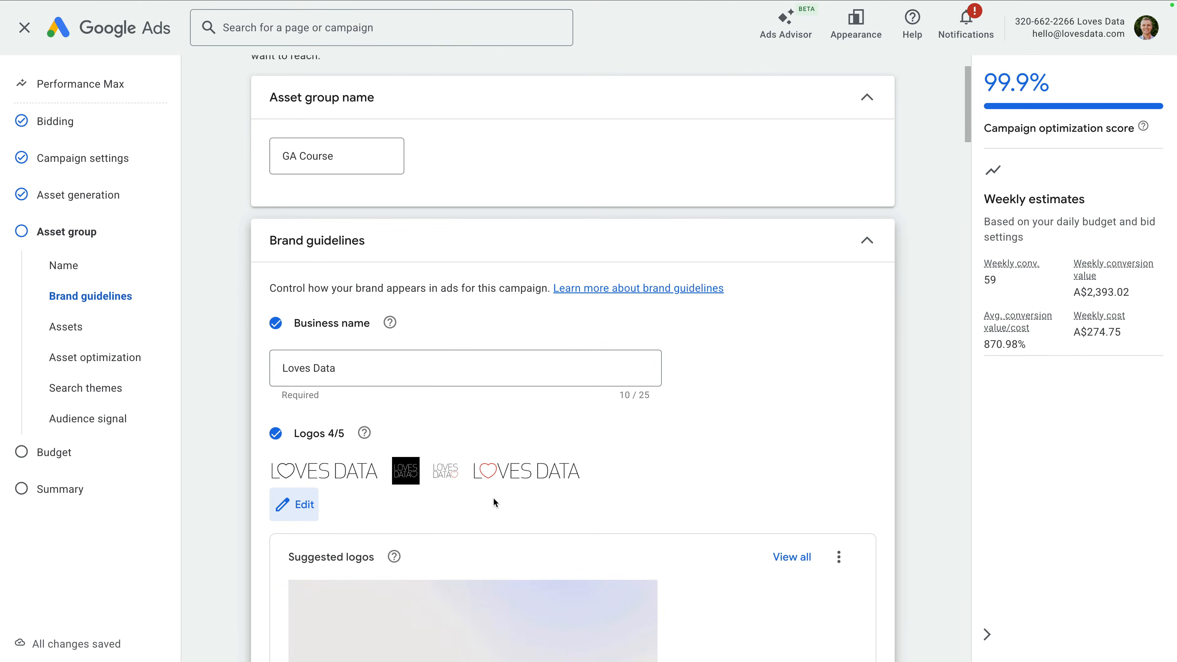
Step: Review the additional visual and text guideline options for the brand, and leave them without making changes
scroll(493, 498, down, 8)
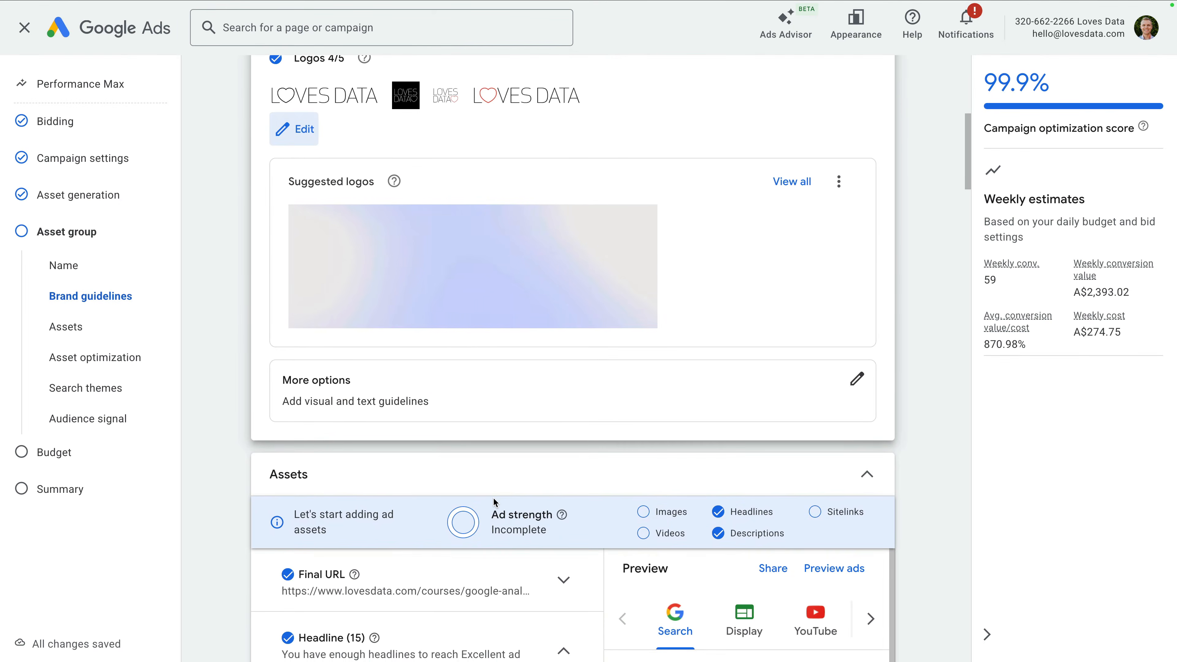
click(856, 381)
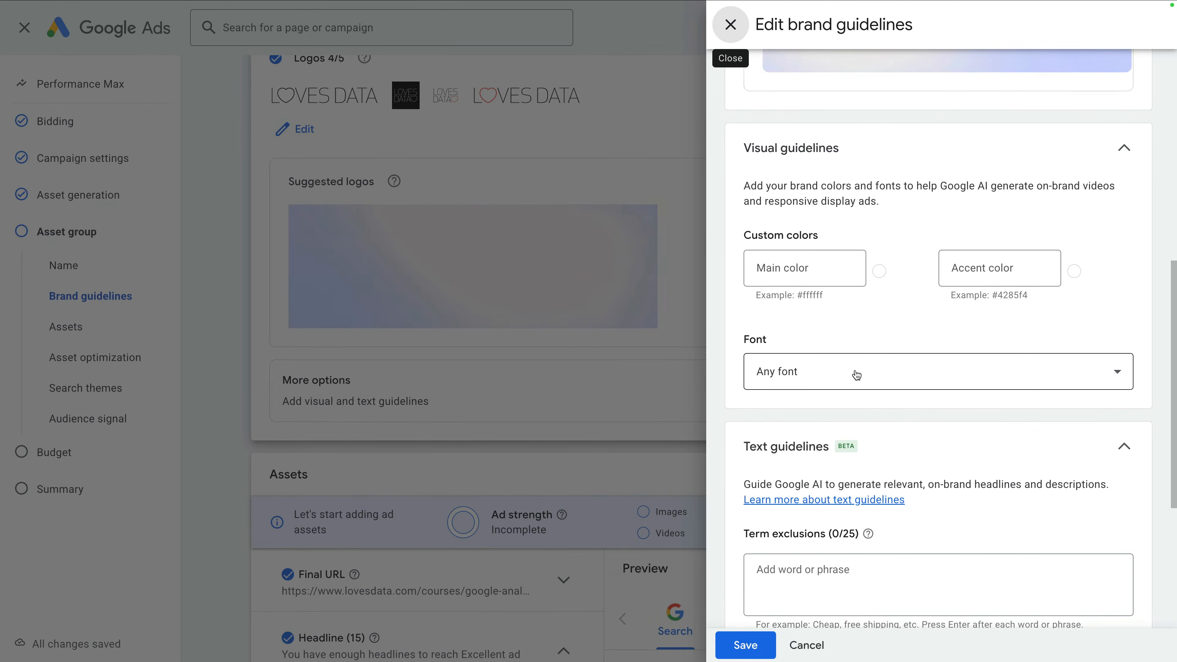
scroll(856, 375, down, 5)
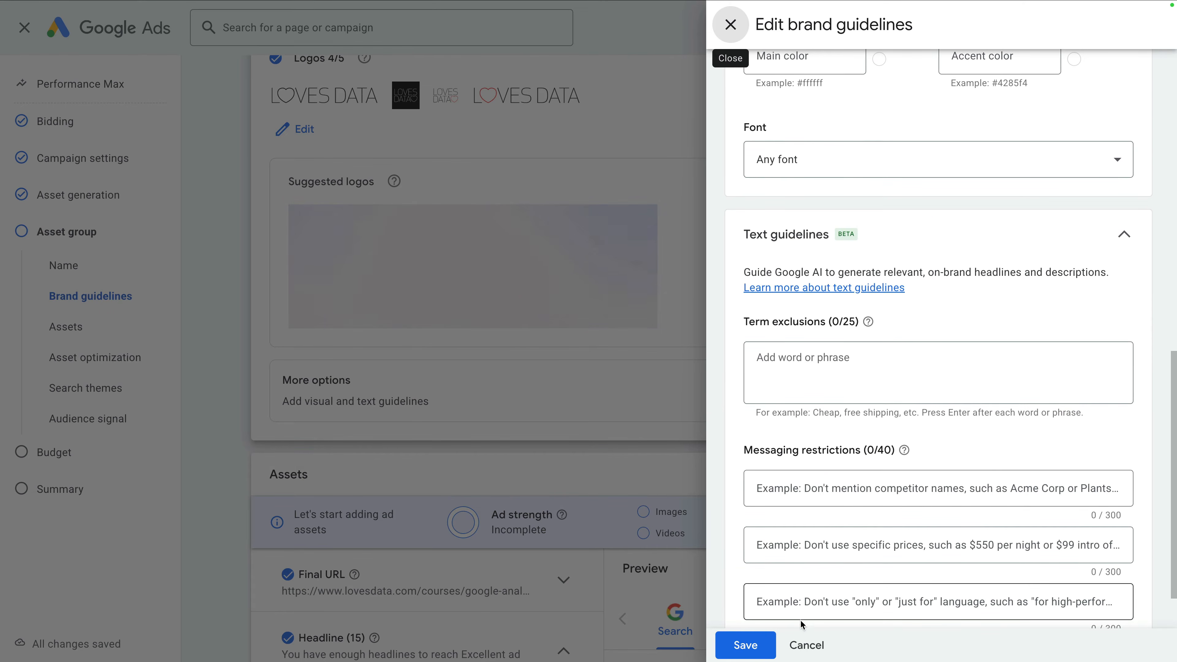
click(801, 645)
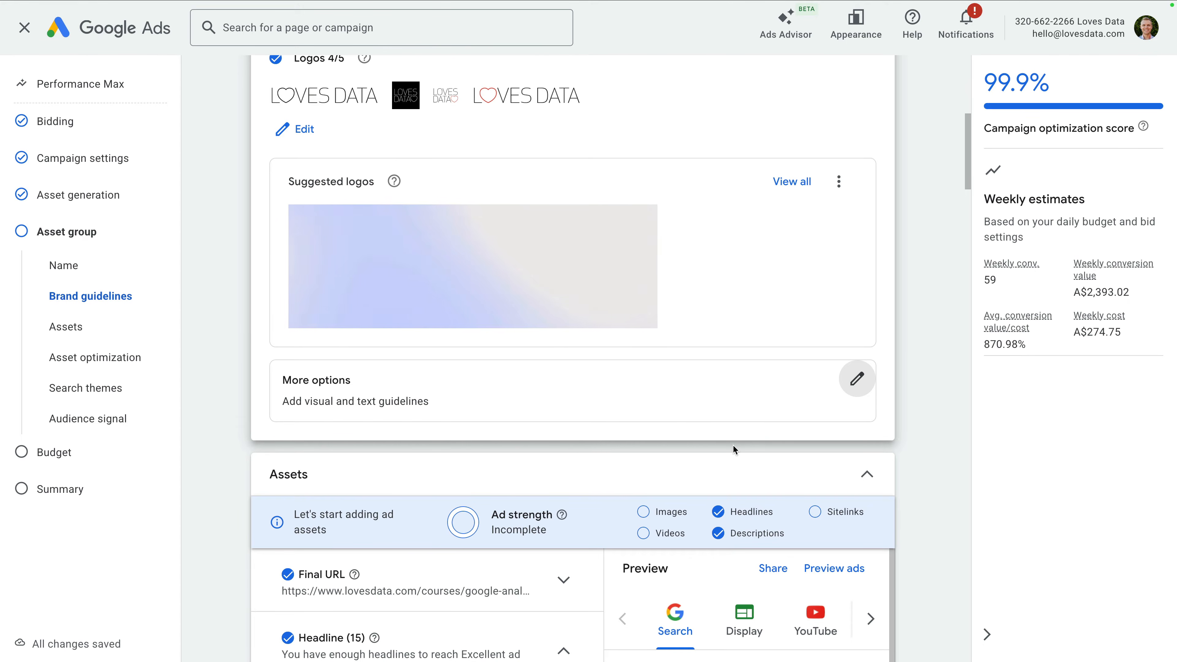
Step: Expand the final URL and review it together with the generated headlines, long headlines and descriptions
scroll(733, 450, down, 2)
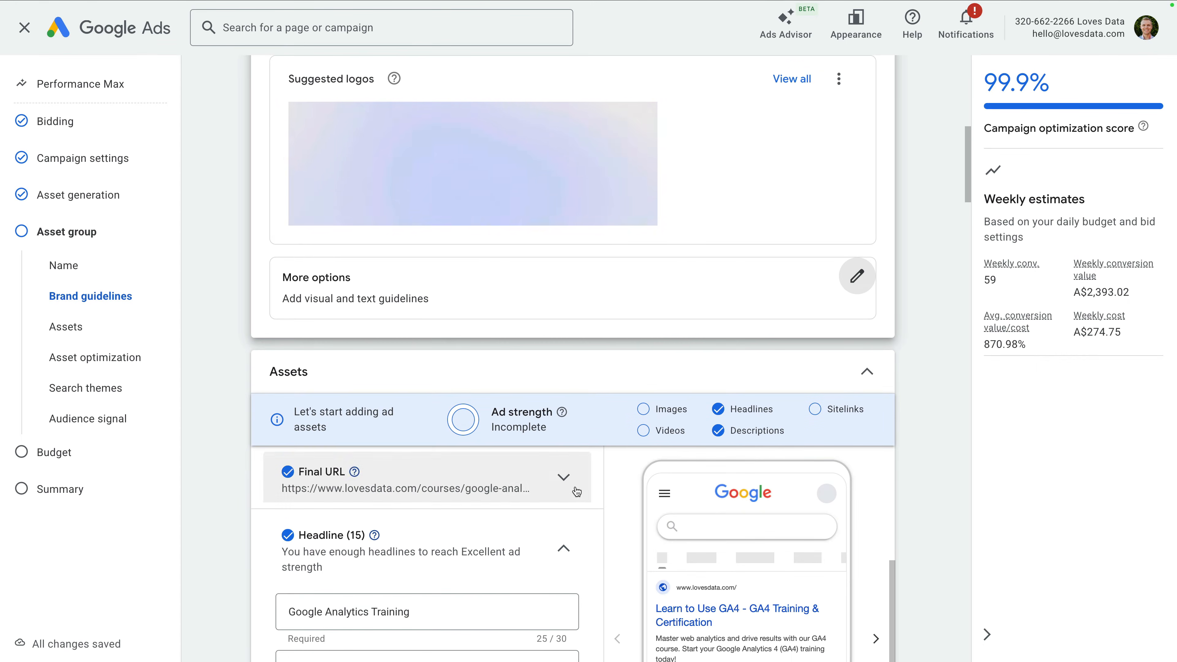
click(576, 492)
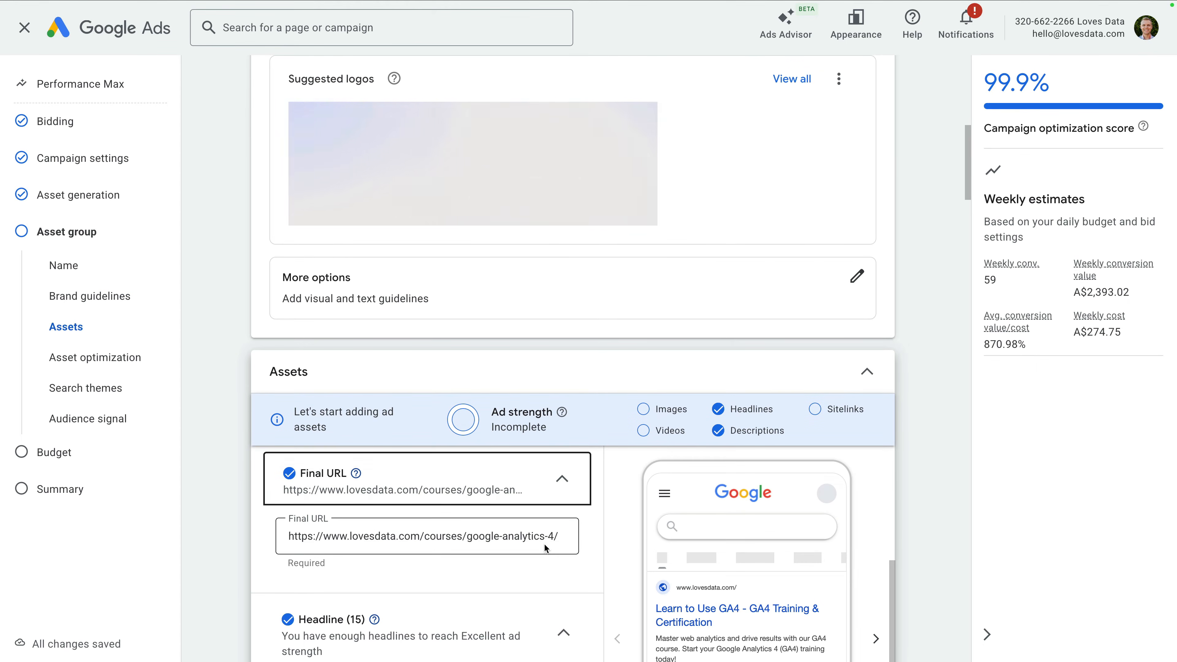
scroll(545, 544, down, 2)
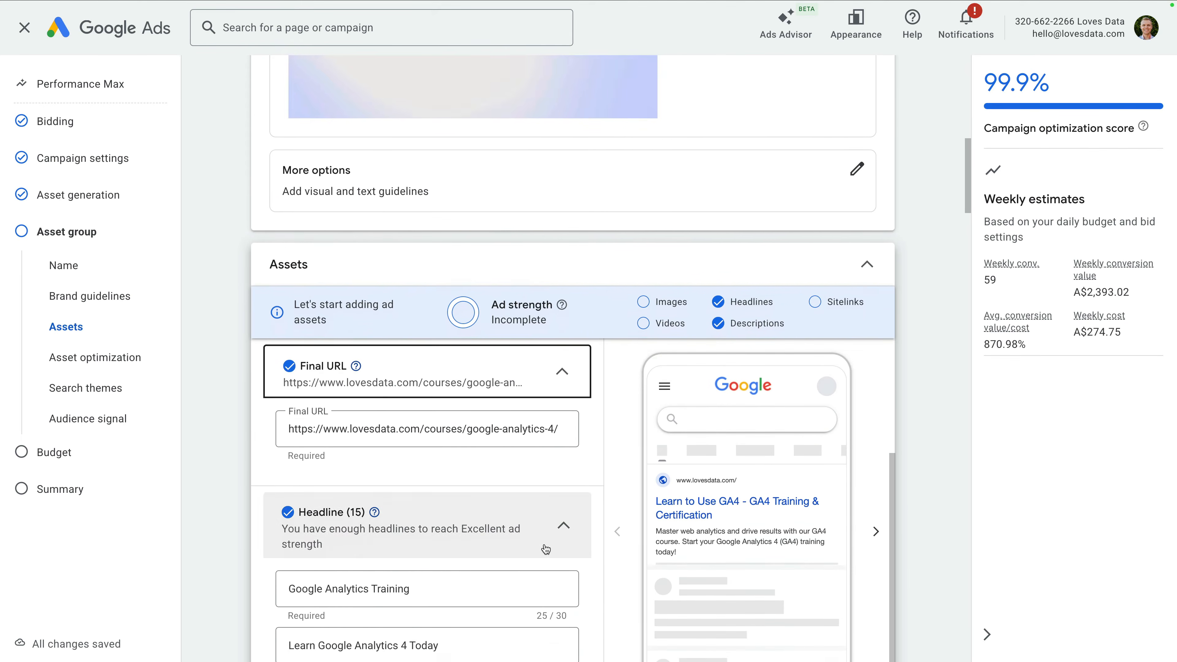
scroll(545, 549, down, 4)
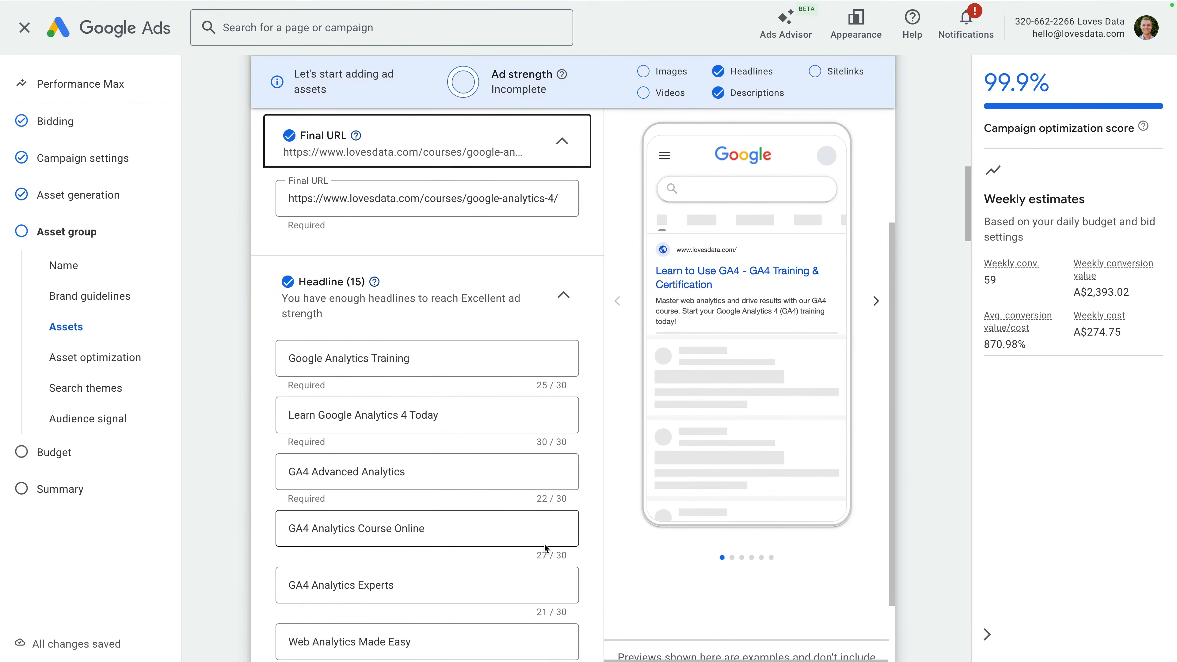
scroll(545, 547, down, 8)
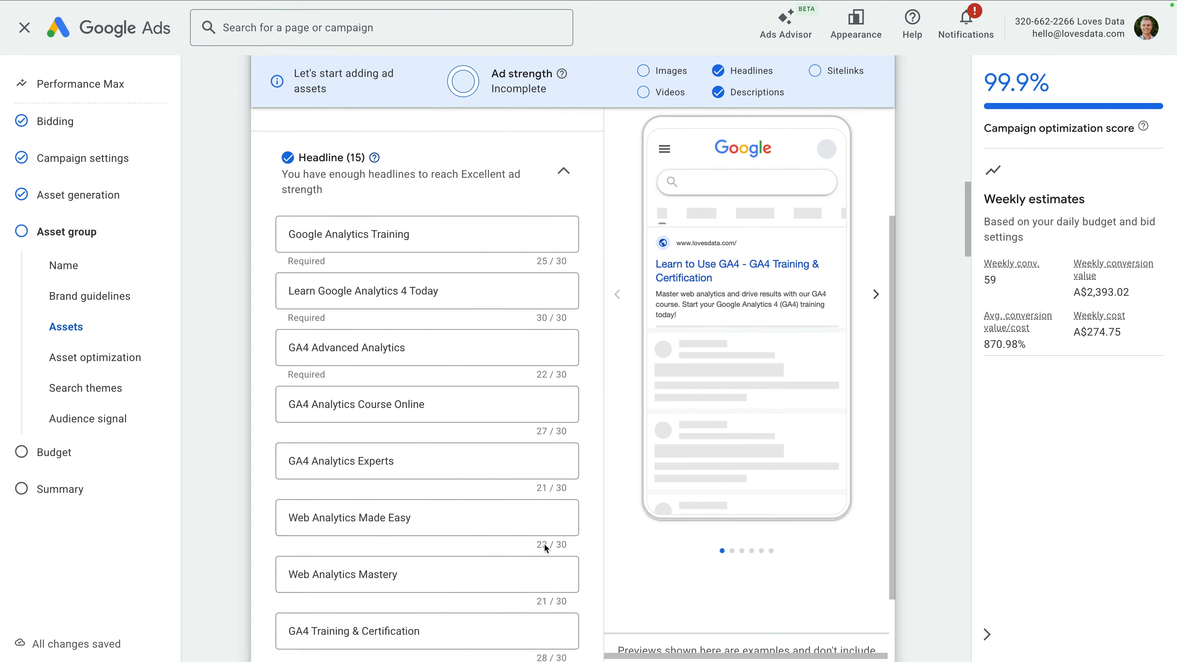
scroll(544, 545, down, 8)
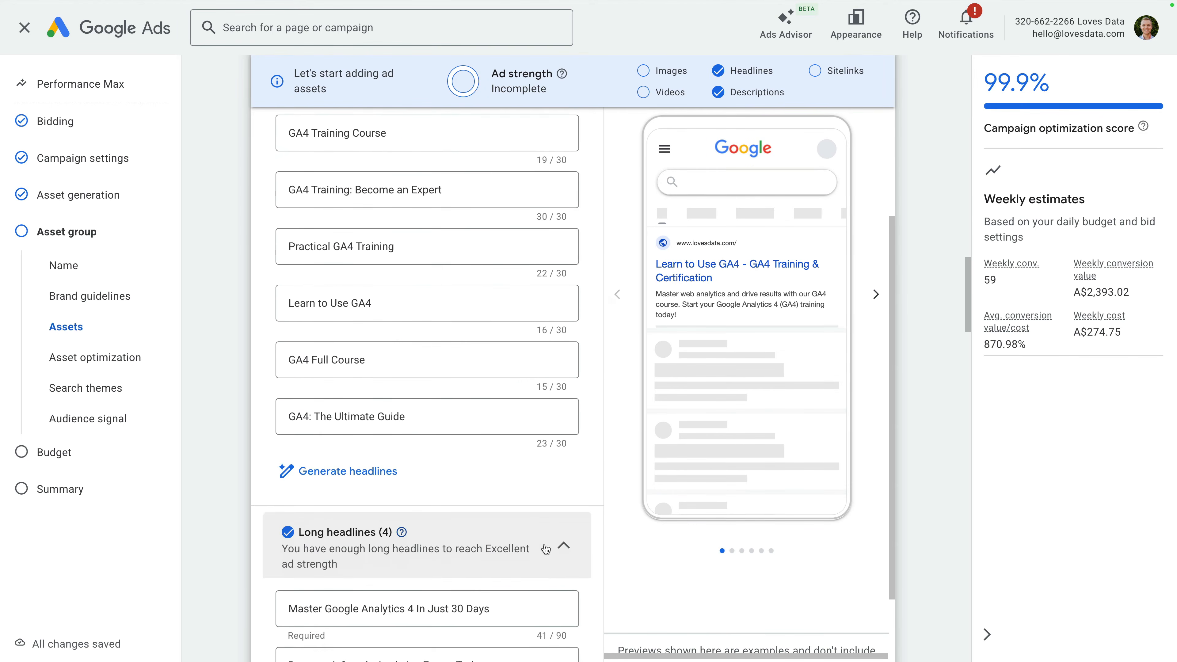
scroll(545, 546, down, 3)
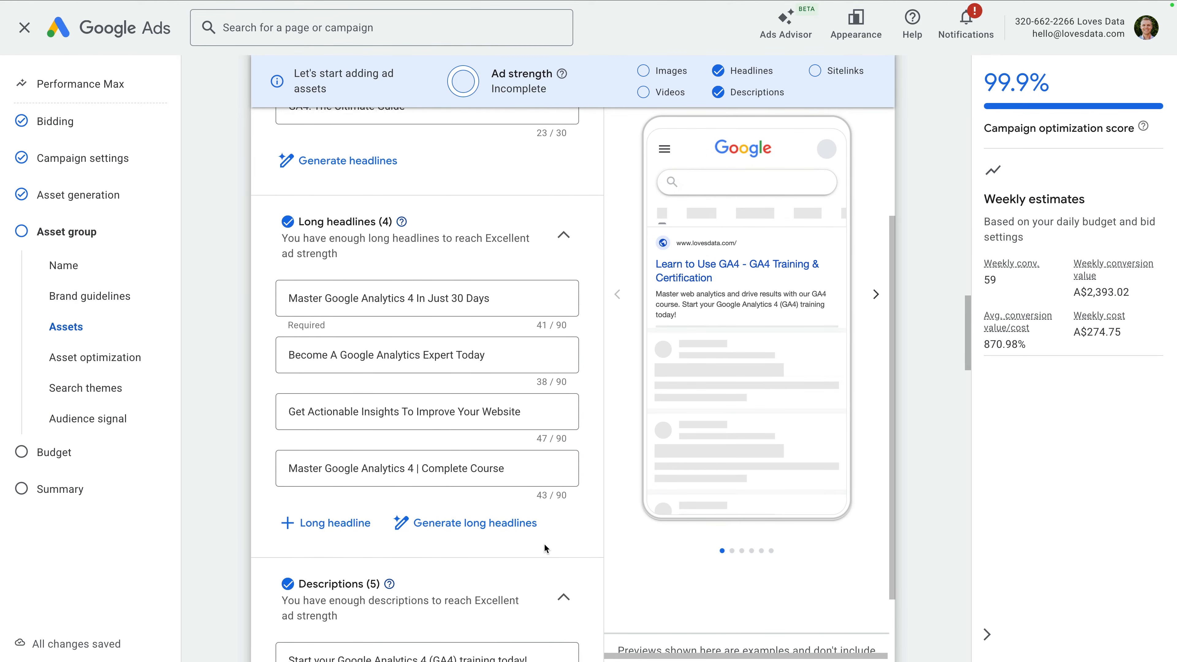
scroll(545, 549, down, 7)
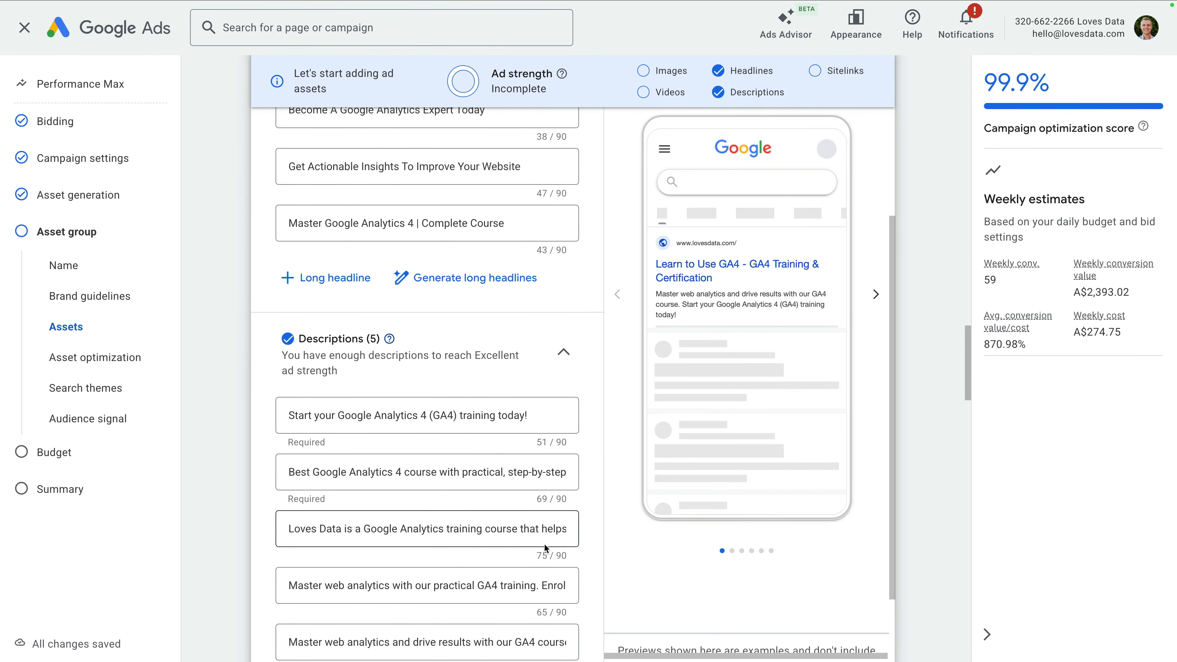
scroll(545, 548, down, 6)
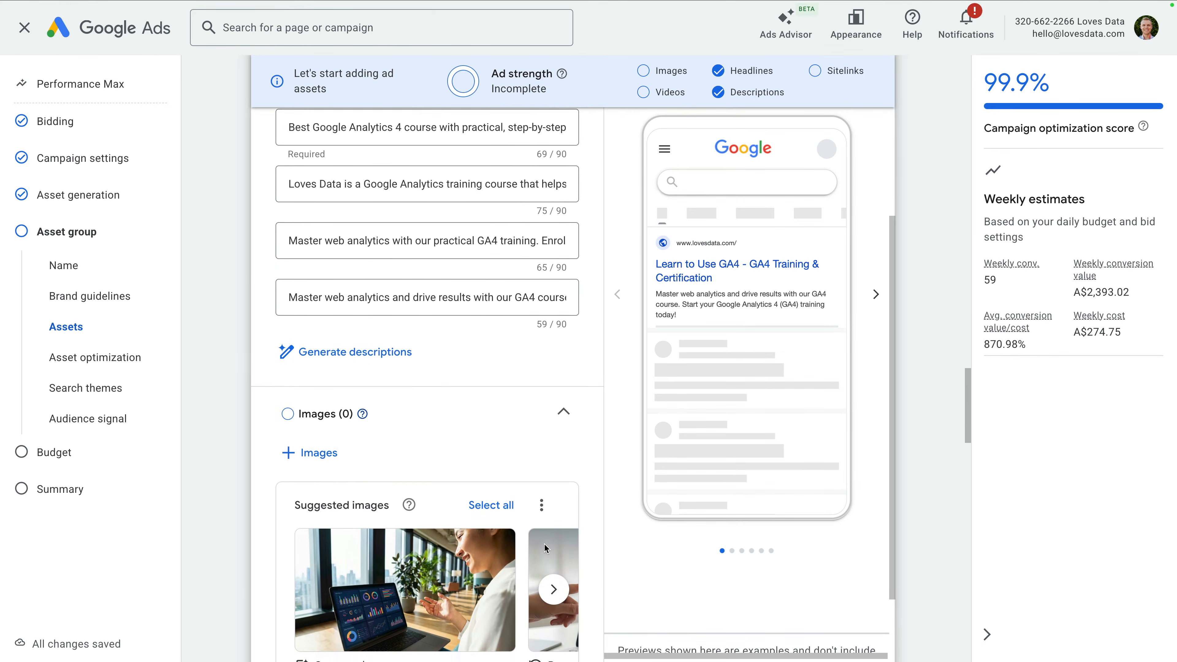
Step: Start adding images to the asset group and select the first suggested generated image, the horizontal laptop scene
mouse_move(492, 460)
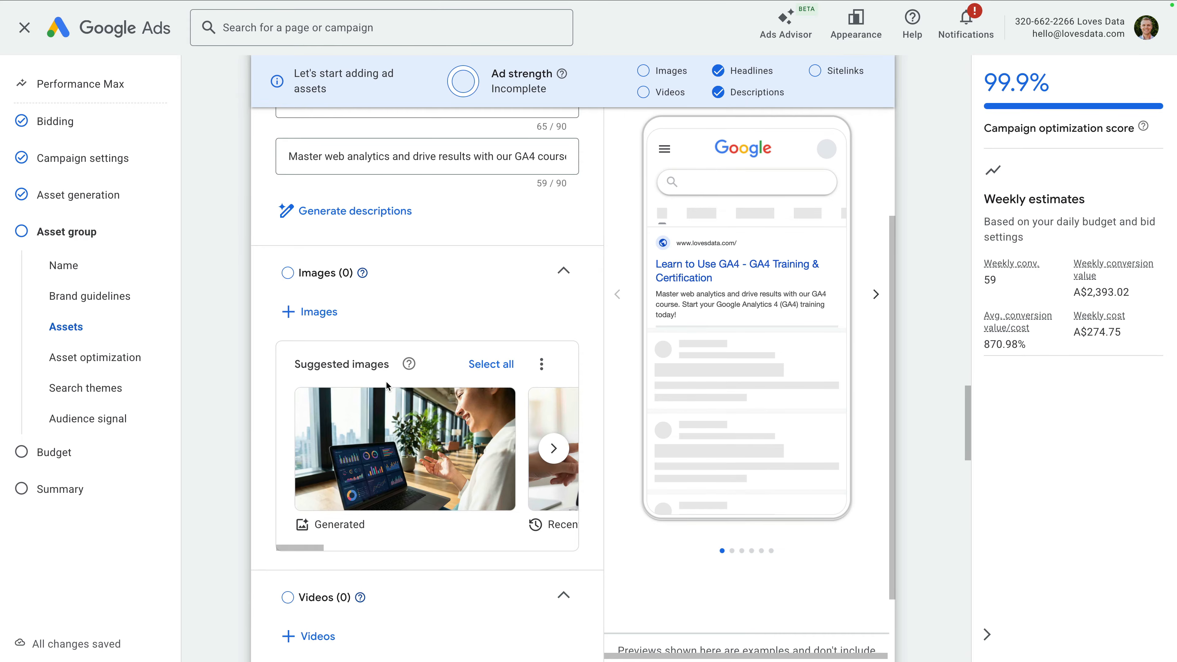
click(323, 311)
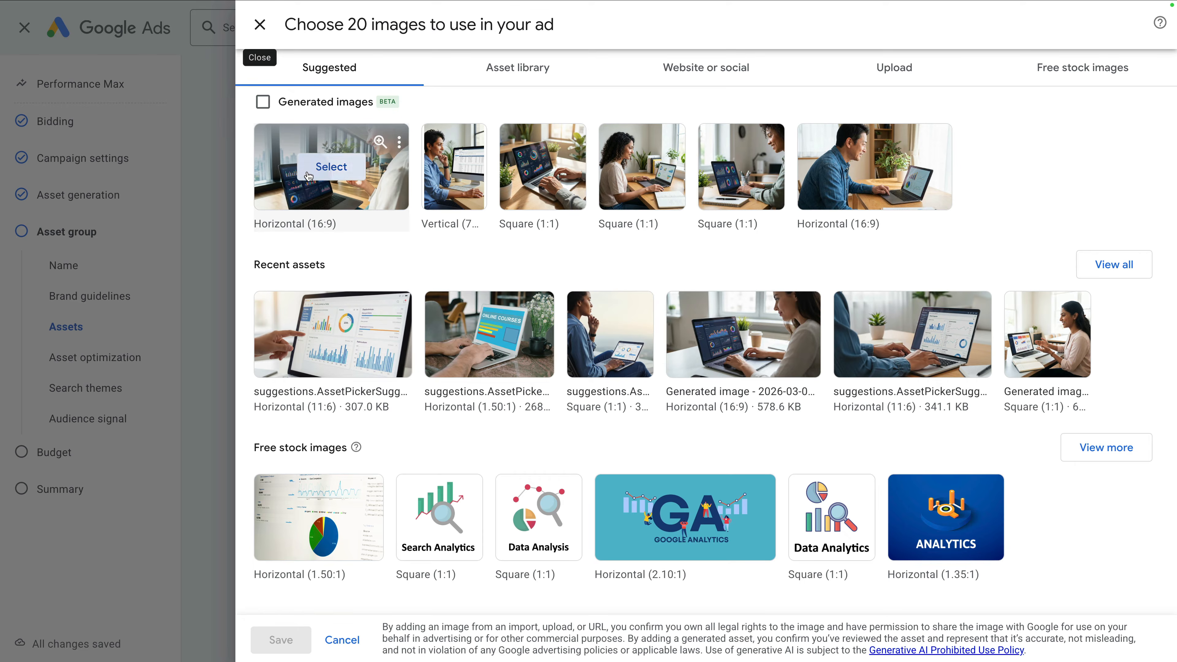
click(308, 177)
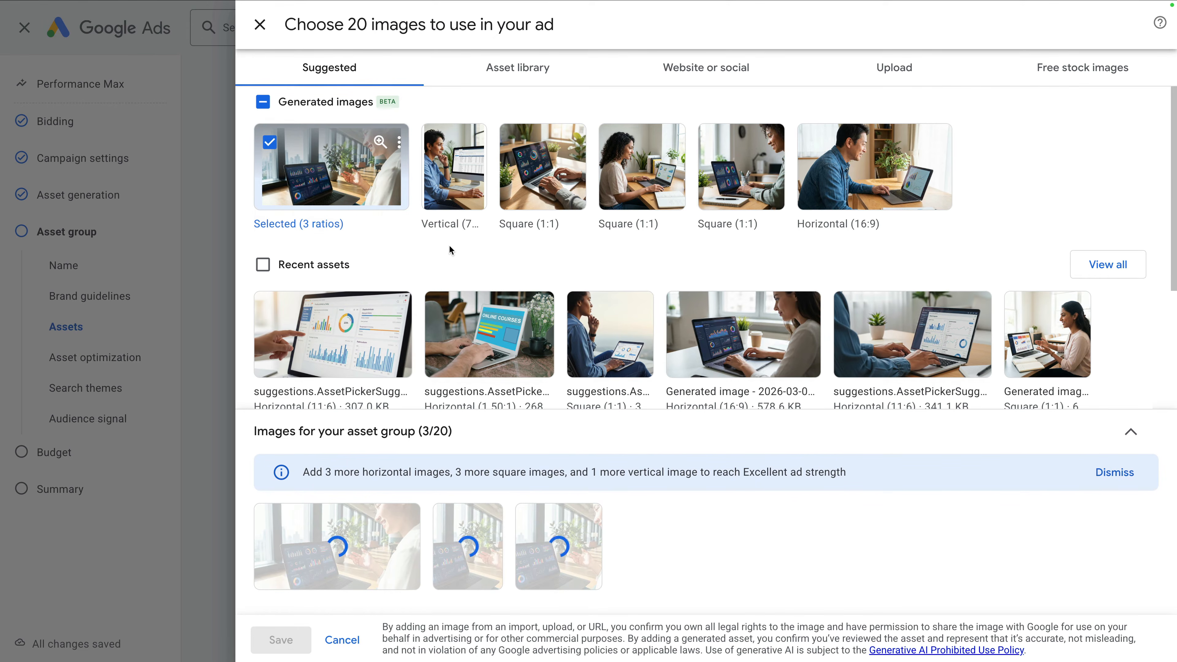
Step: Select image-2.jpeg, image-1.jpeg and image-3.png from the asset library and save the asset group's image selection
scroll(449, 246, down, 4)
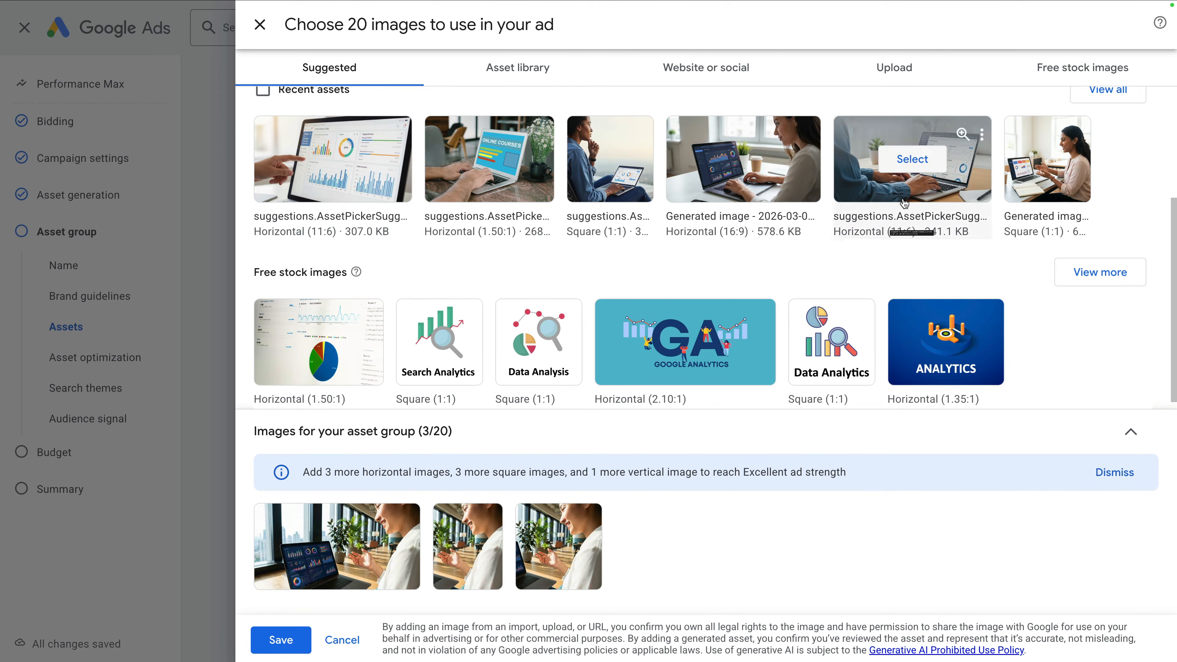
click(1086, 99)
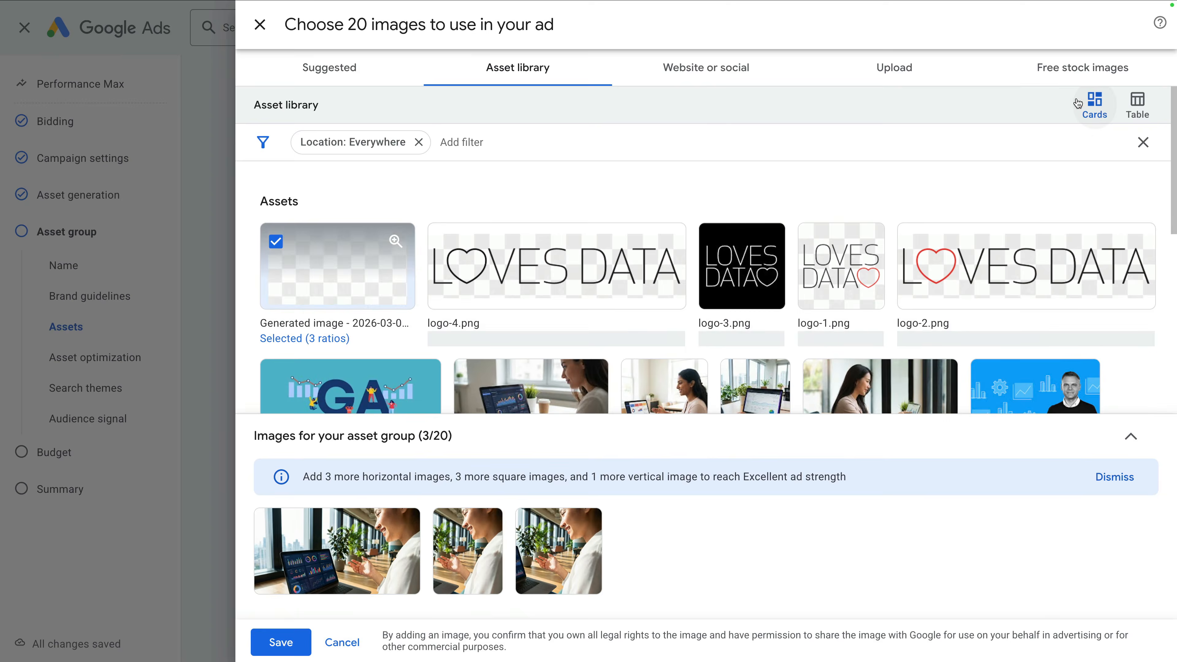
scroll(708, 241, down, 3)
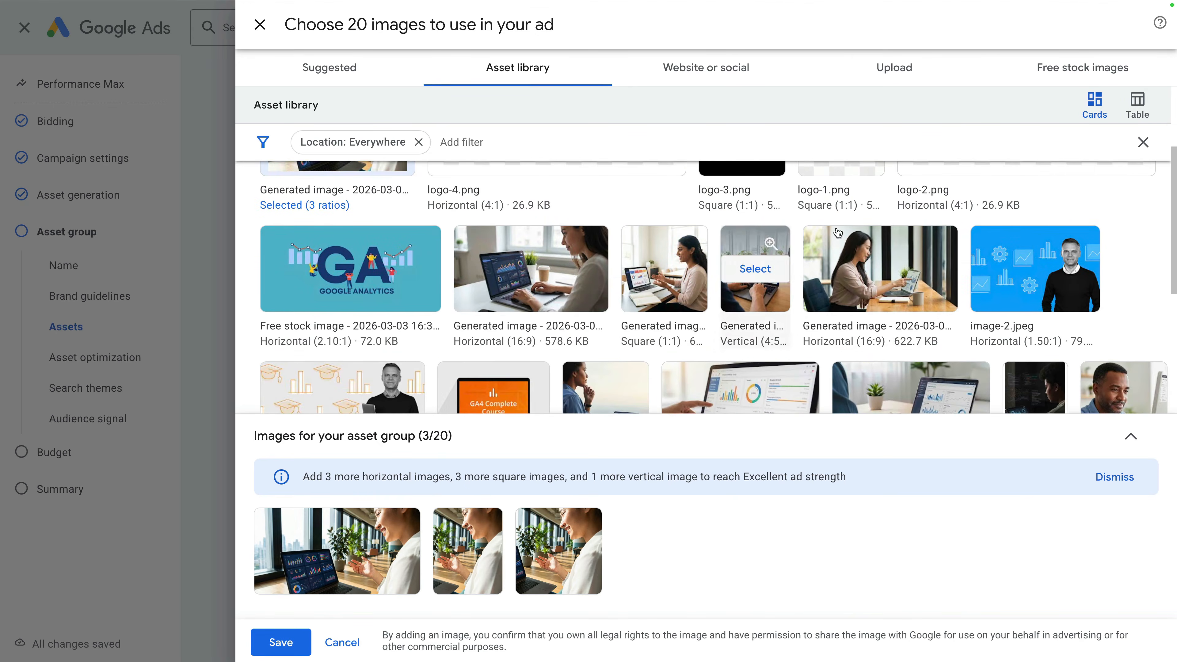
click(1035, 268)
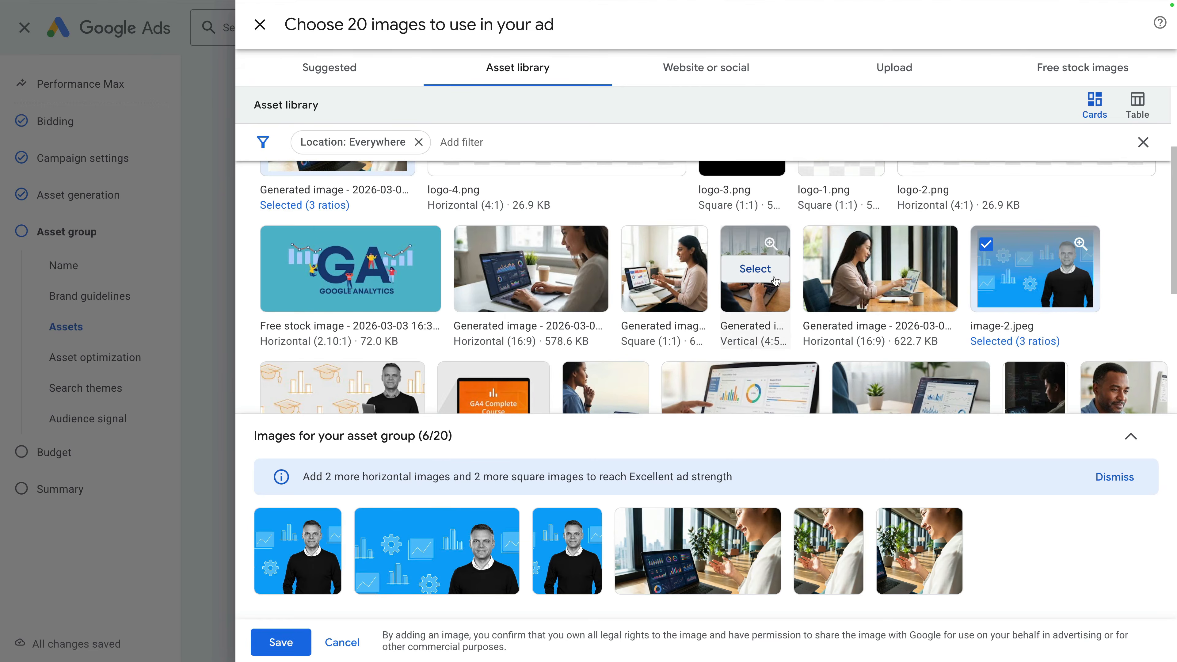
scroll(742, 279, down, 2)
click(343, 297)
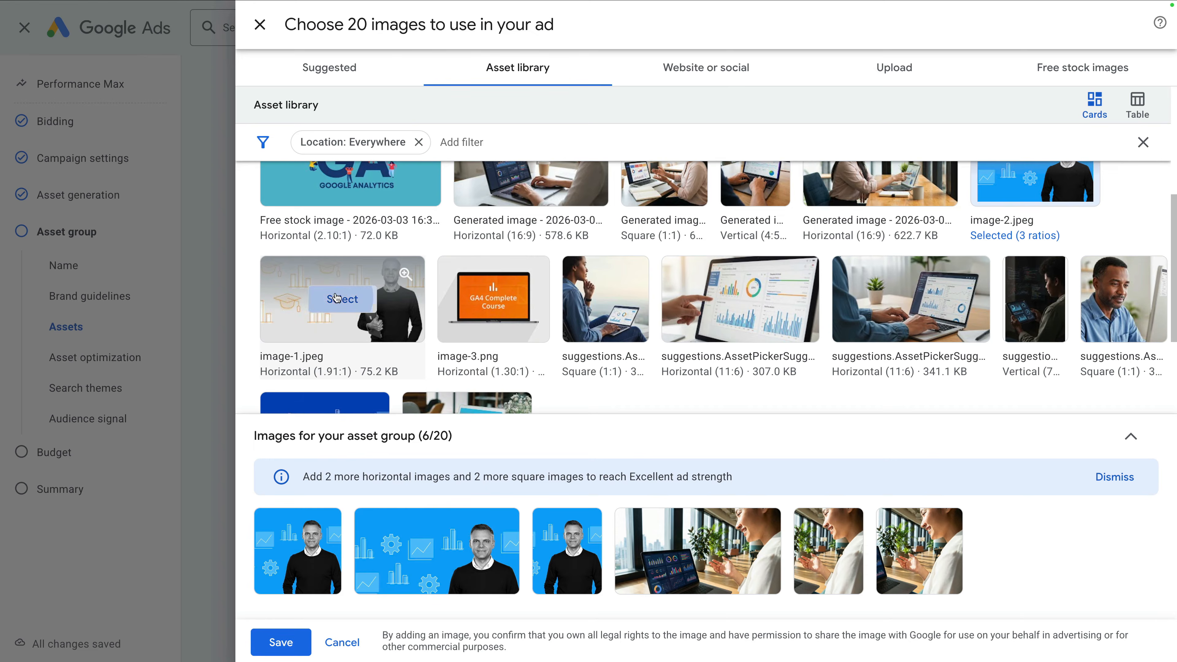
click(493, 299)
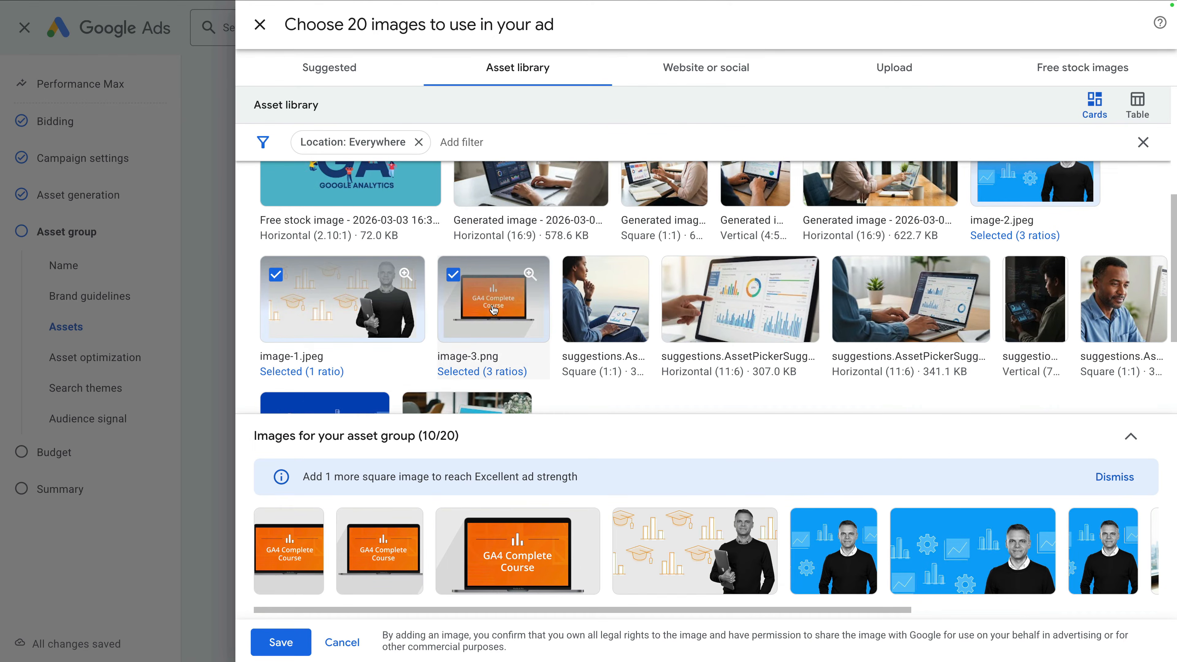
click(260, 642)
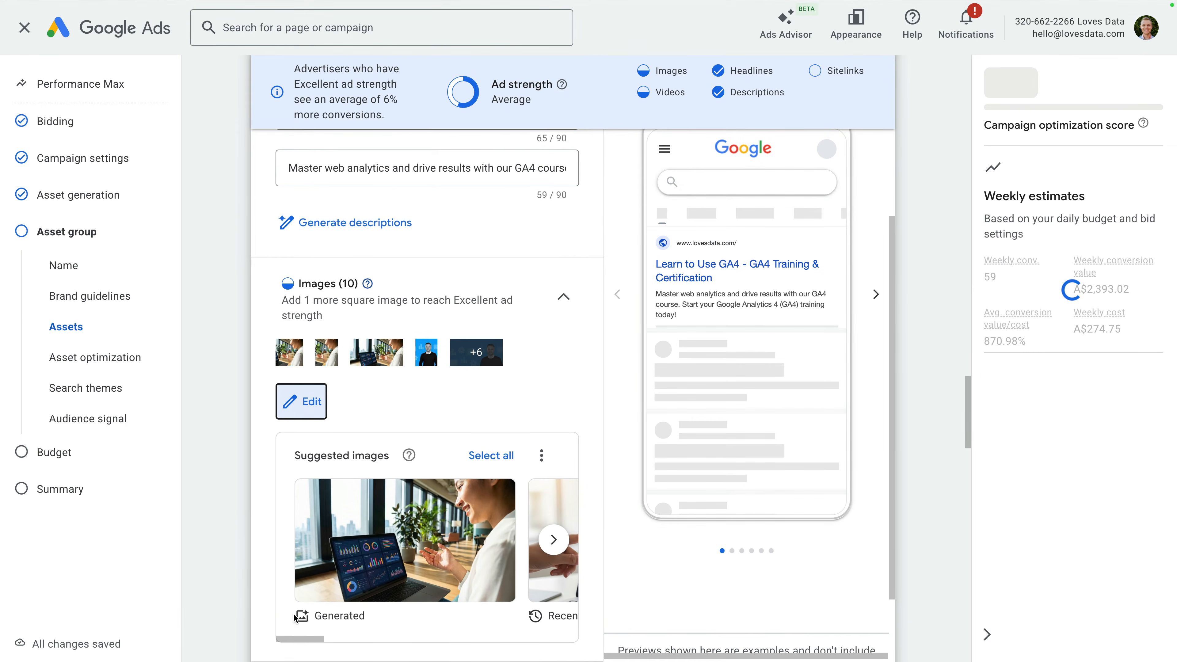
Step: Add the suggested "Google Analytics Tutorial 2025" video to the asset group
scroll(293, 613, down, 3)
scroll(294, 613, down, 3)
scroll(333, 490, down, 3)
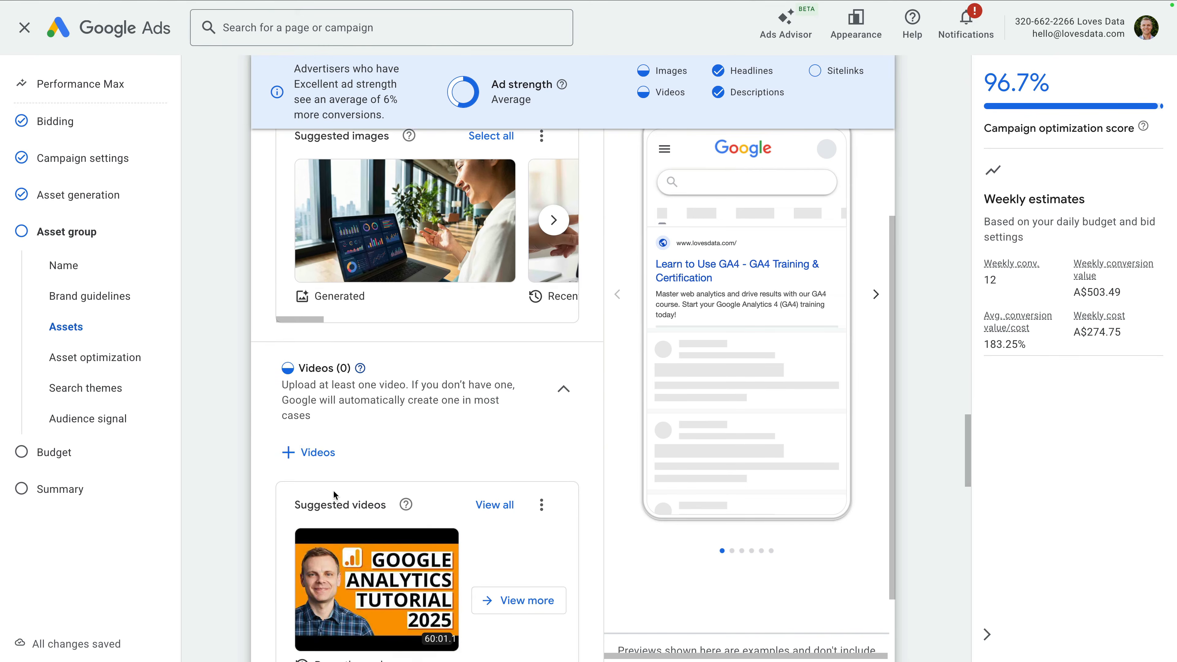
mouse_move(335, 495)
click(377, 480)
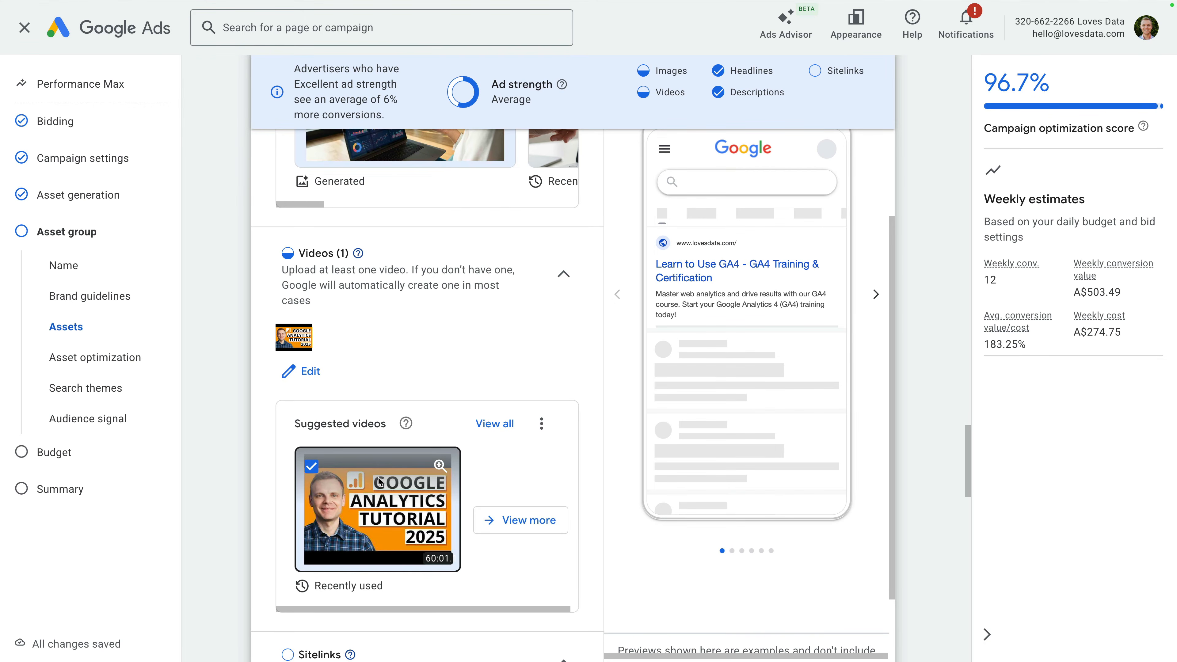
Step: Look over the sitelinks and the Search ad preview, and switch the preview to Display
scroll(487, 498, down, 2)
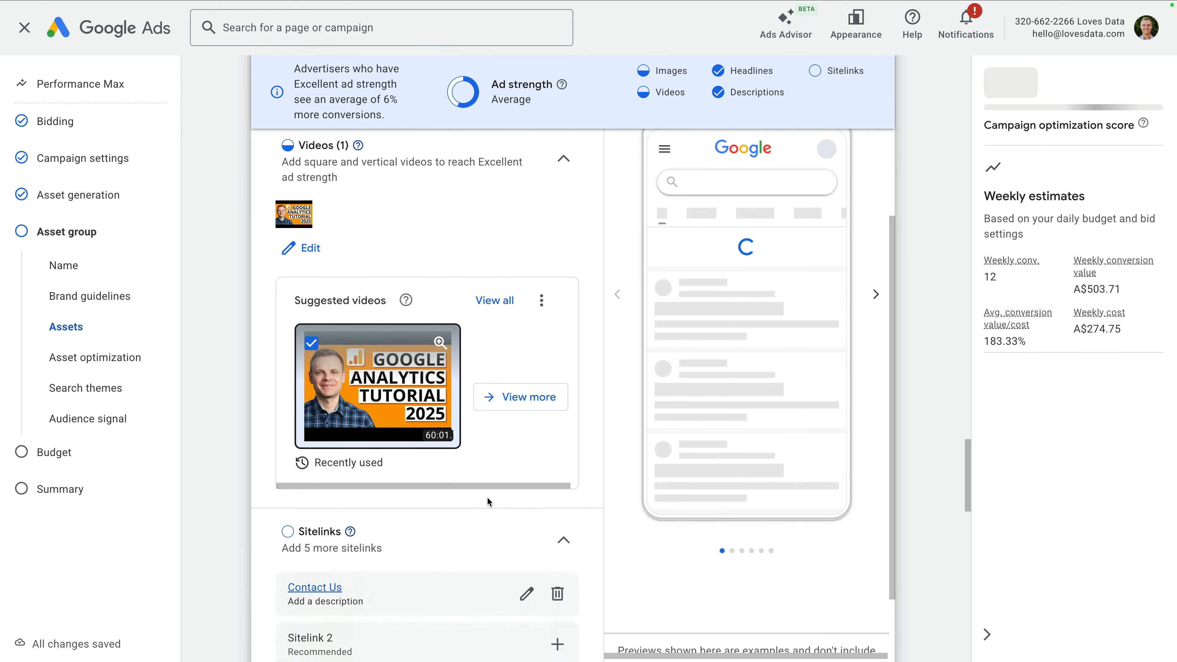
scroll(486, 497, down, 2)
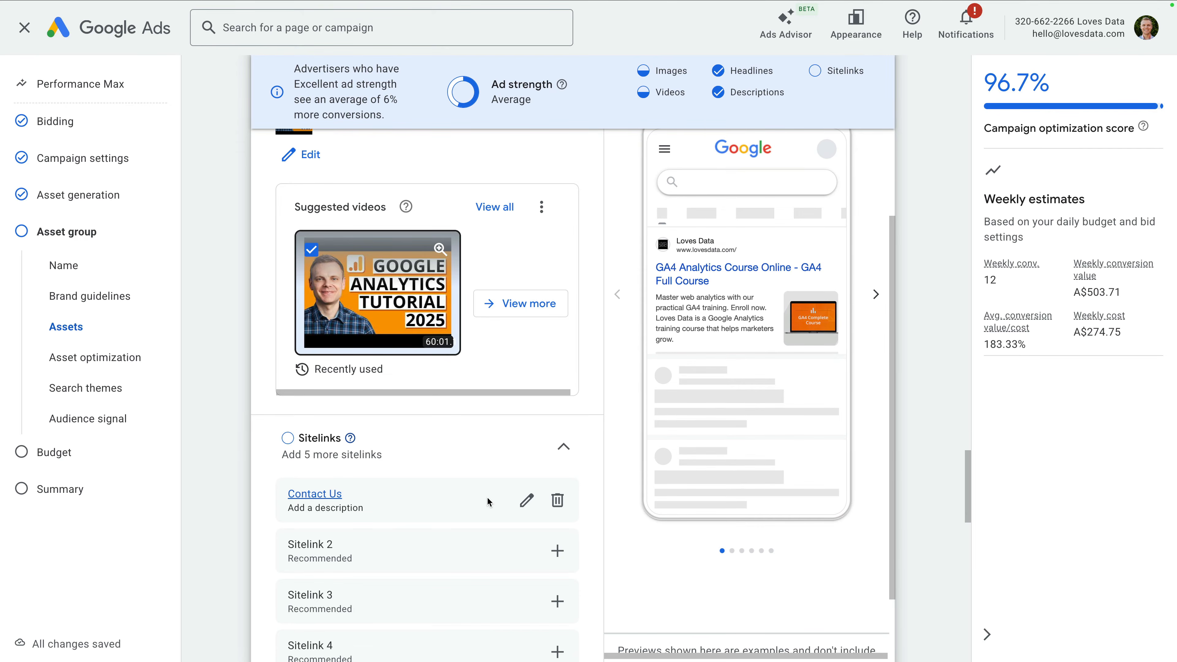
scroll(628, 362, up, 3)
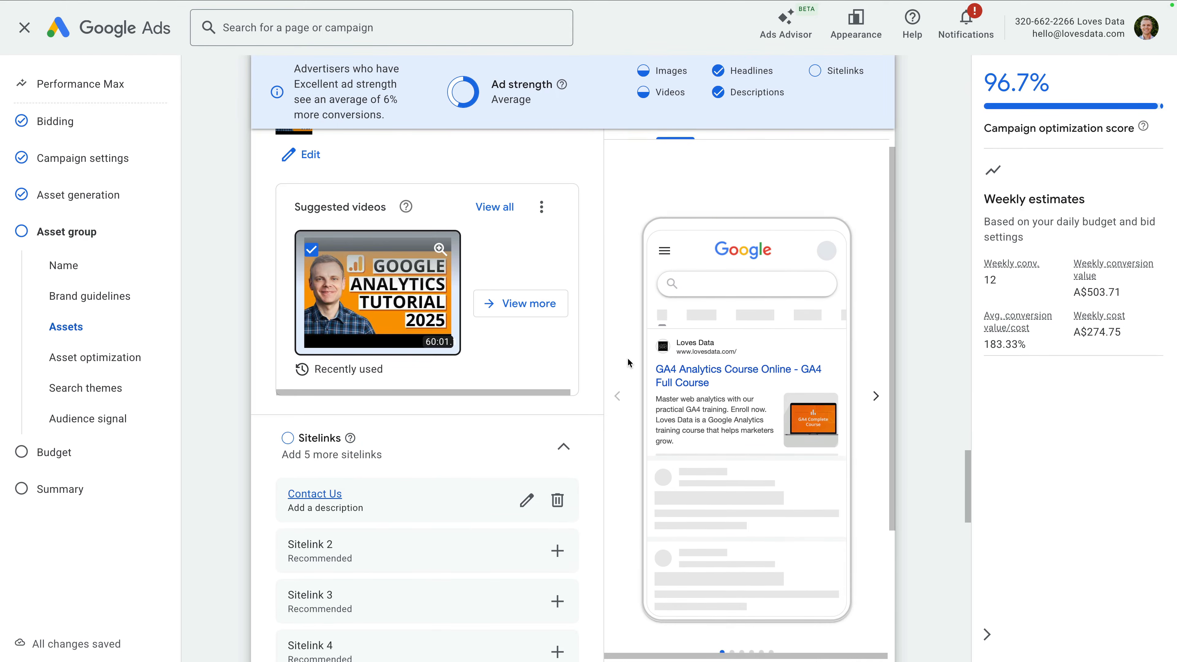
scroll(627, 357, up, 3)
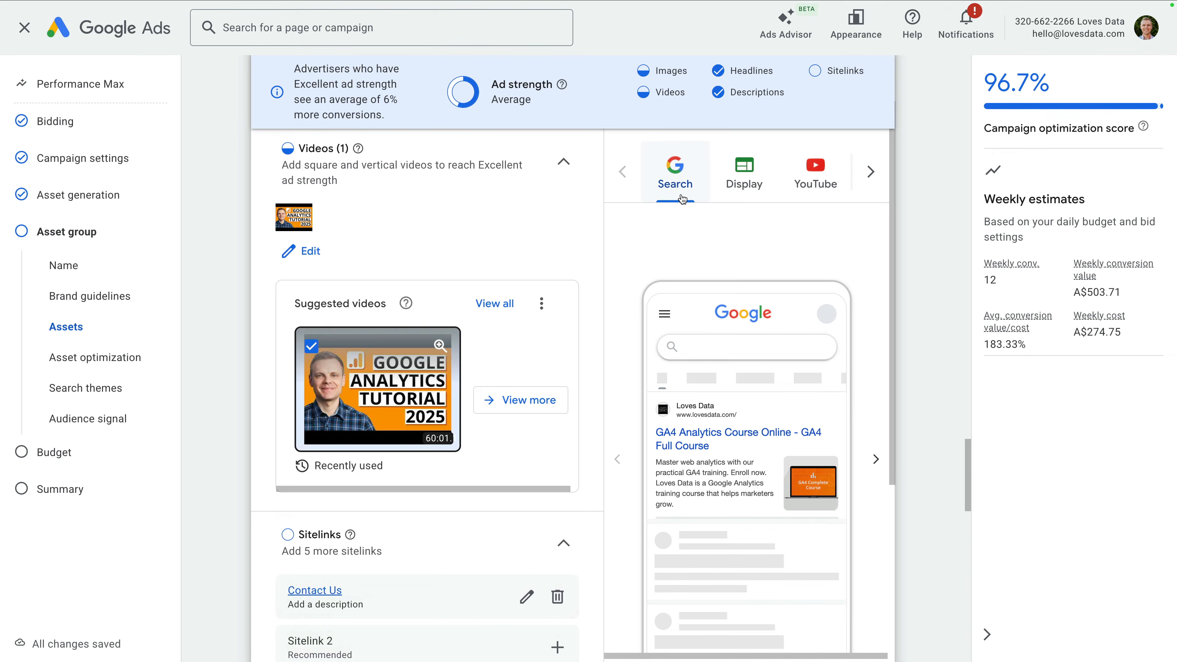
click(746, 194)
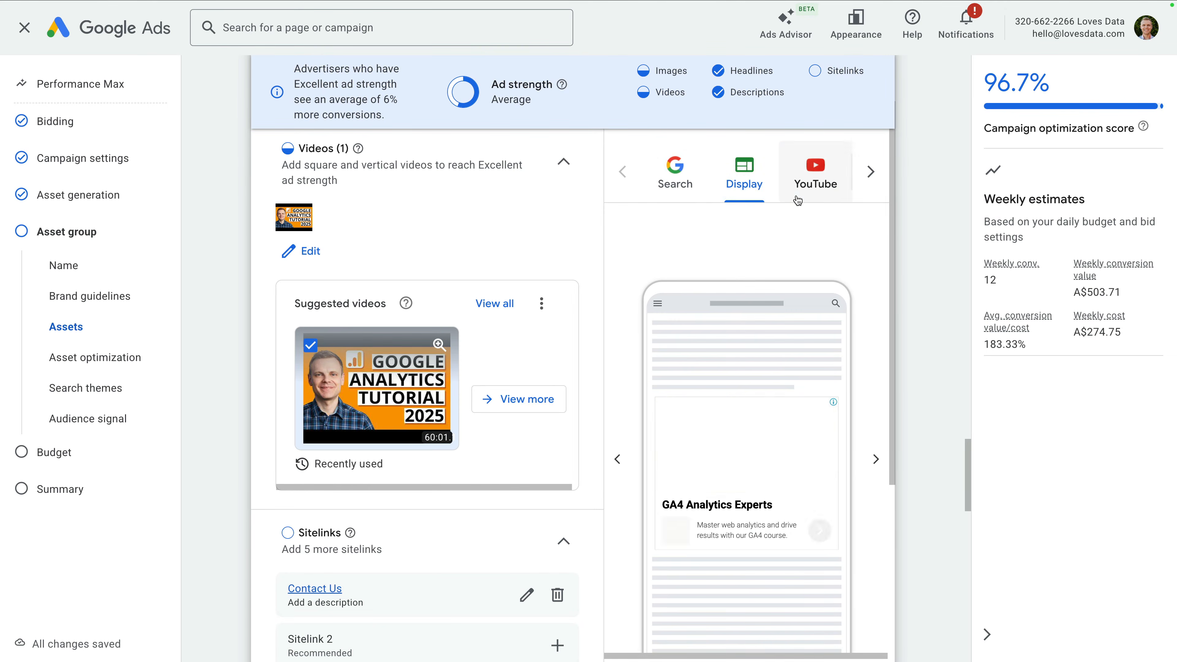
Step: Look over the remaining ad preview channels, the sitelinks, the call to action and the asset optimization section
click(871, 172)
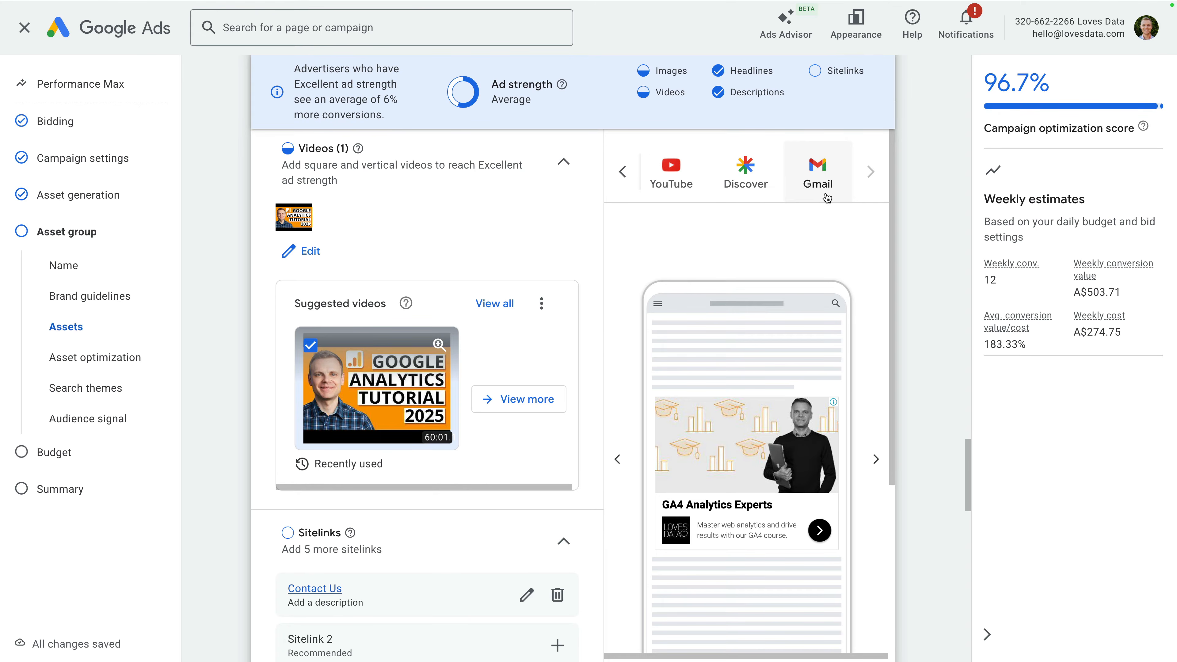
scroll(591, 363, down, 5)
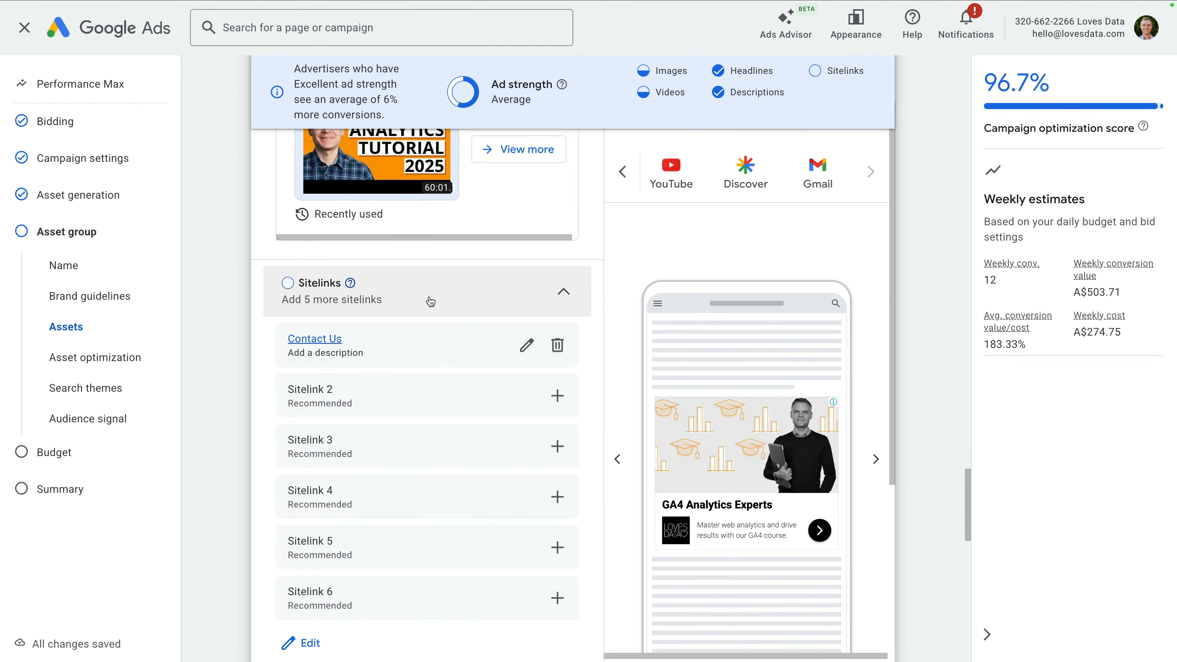
scroll(430, 299, down, 8)
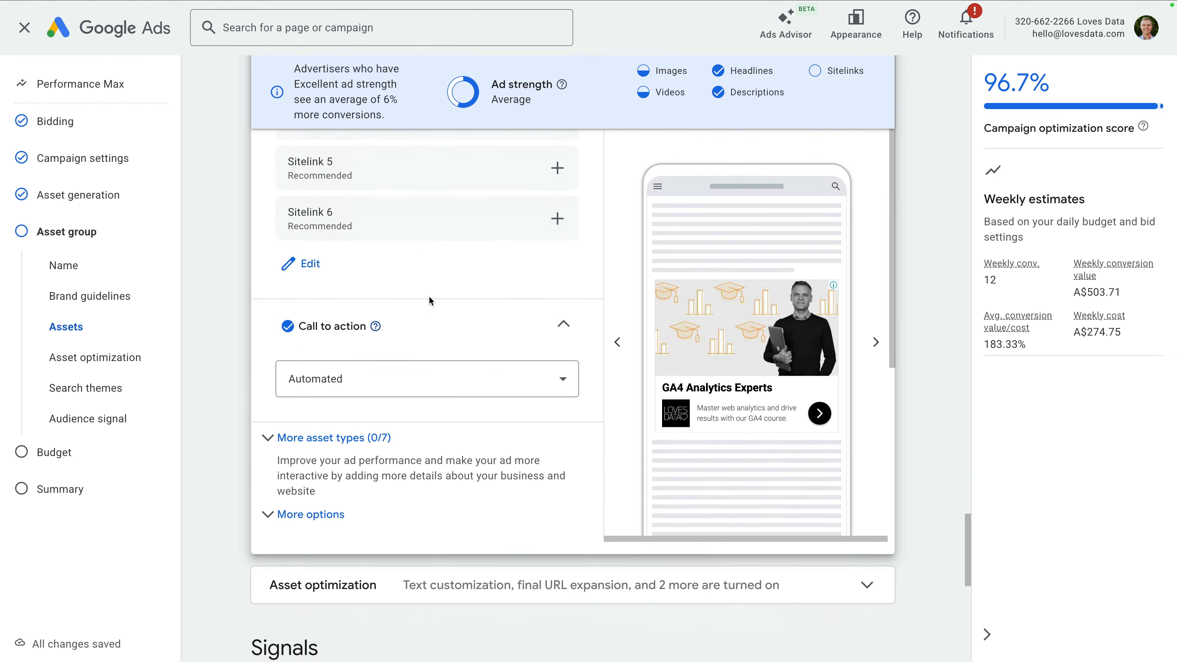
scroll(430, 300, down, 1)
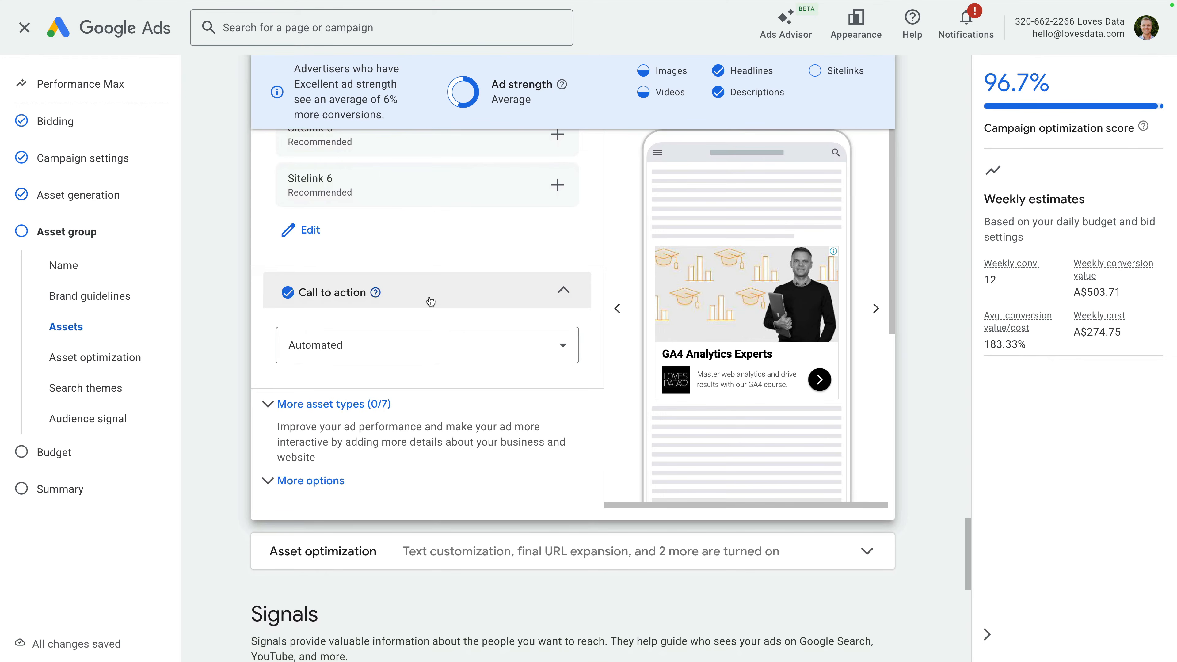
scroll(430, 300, down, 8)
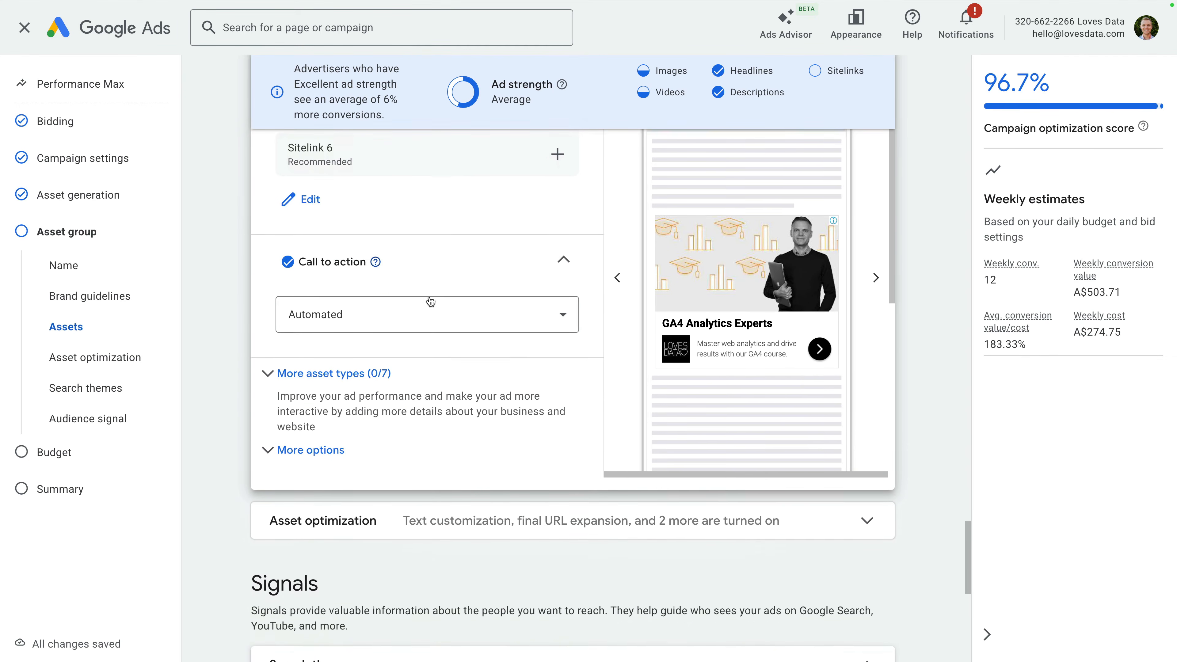
Step: Add the search themes "google analytics course", "ga4 training" and "learn google analytics" to the asset group's signals
scroll(429, 301, down, 4)
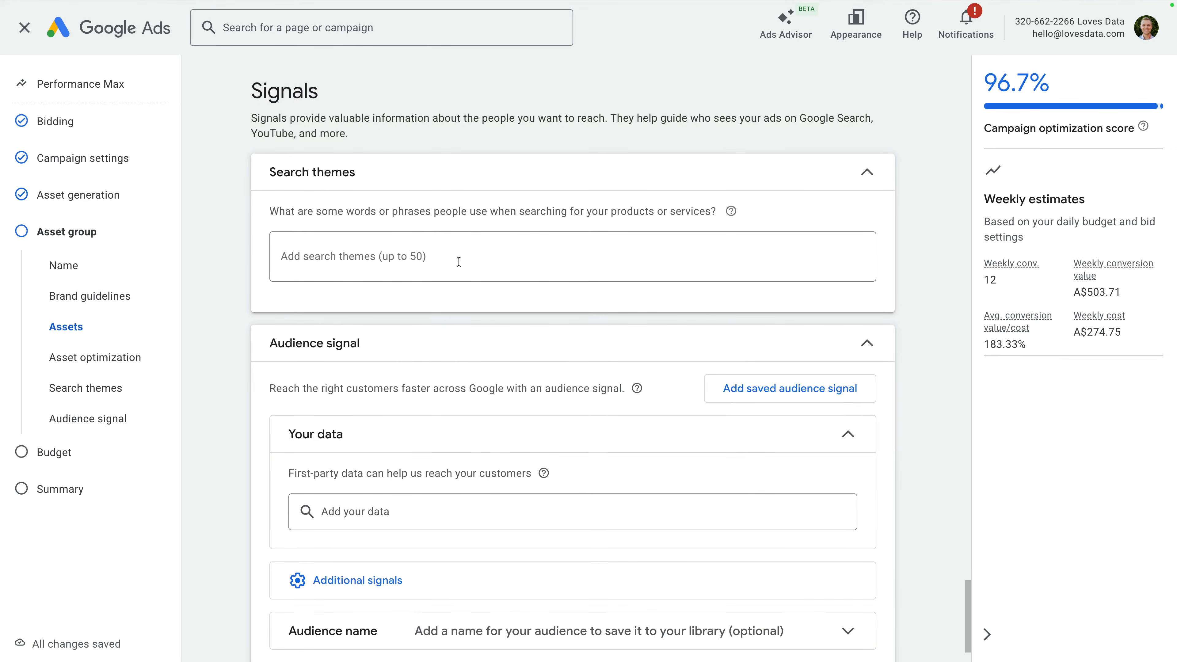
click(458, 261)
text(google a)
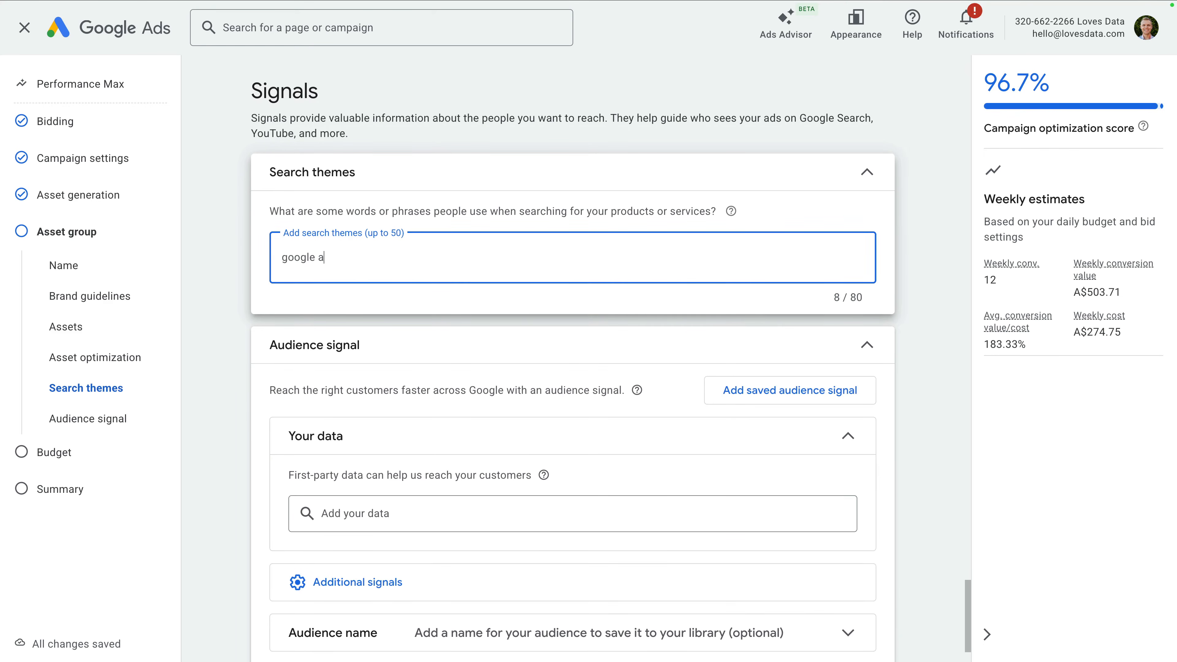
text(nalytics course)
key(Return)
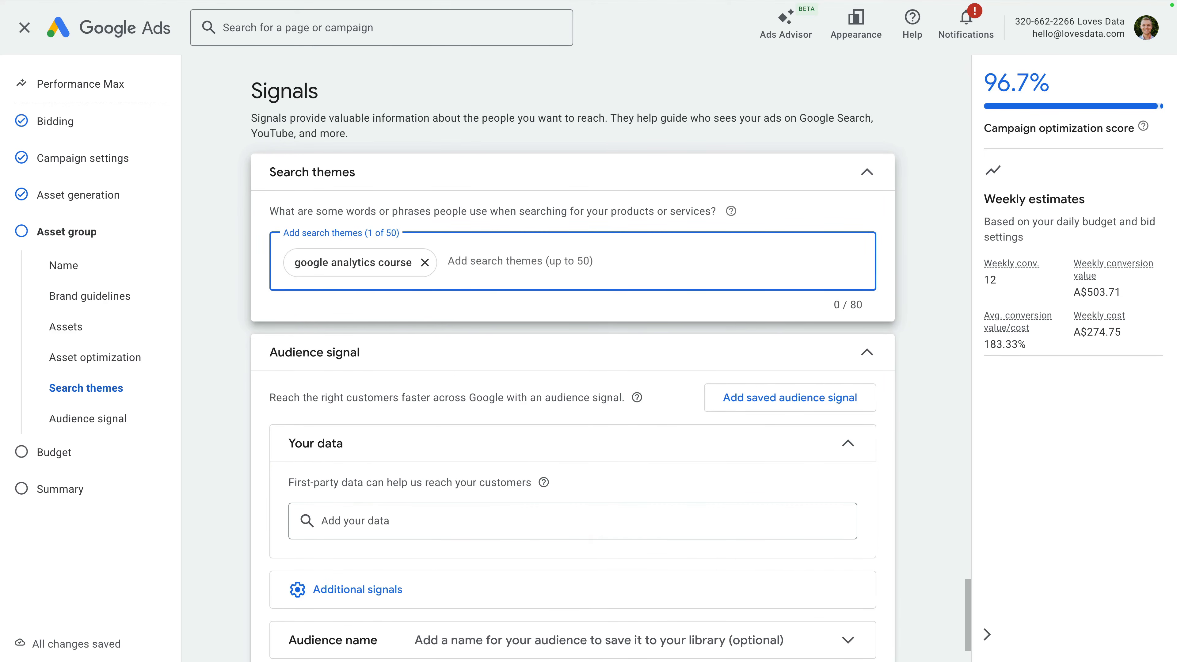
text(ga4 training)
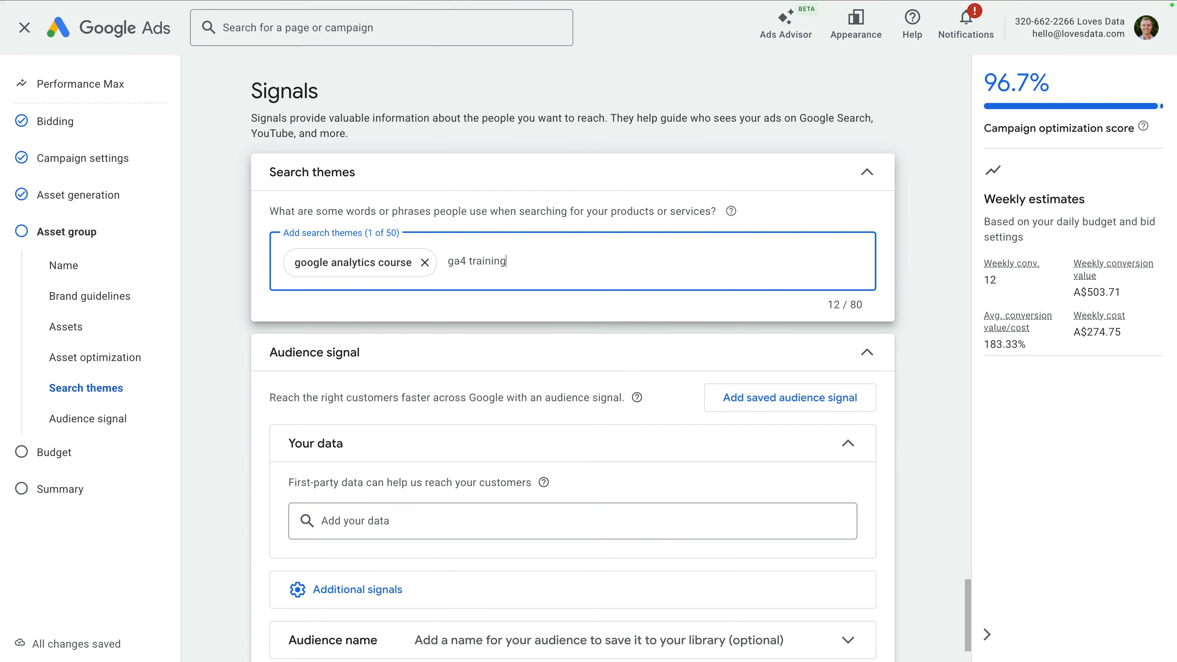
key(Return)
text(learn go)
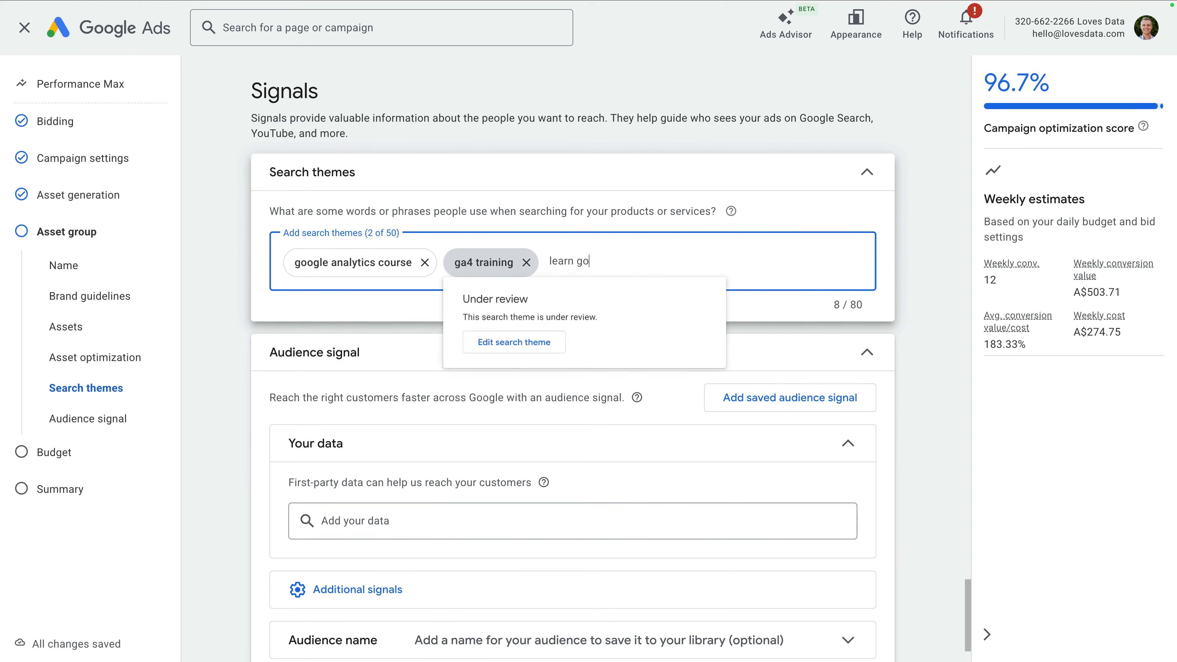
text(ogle analytics)
key(Return)
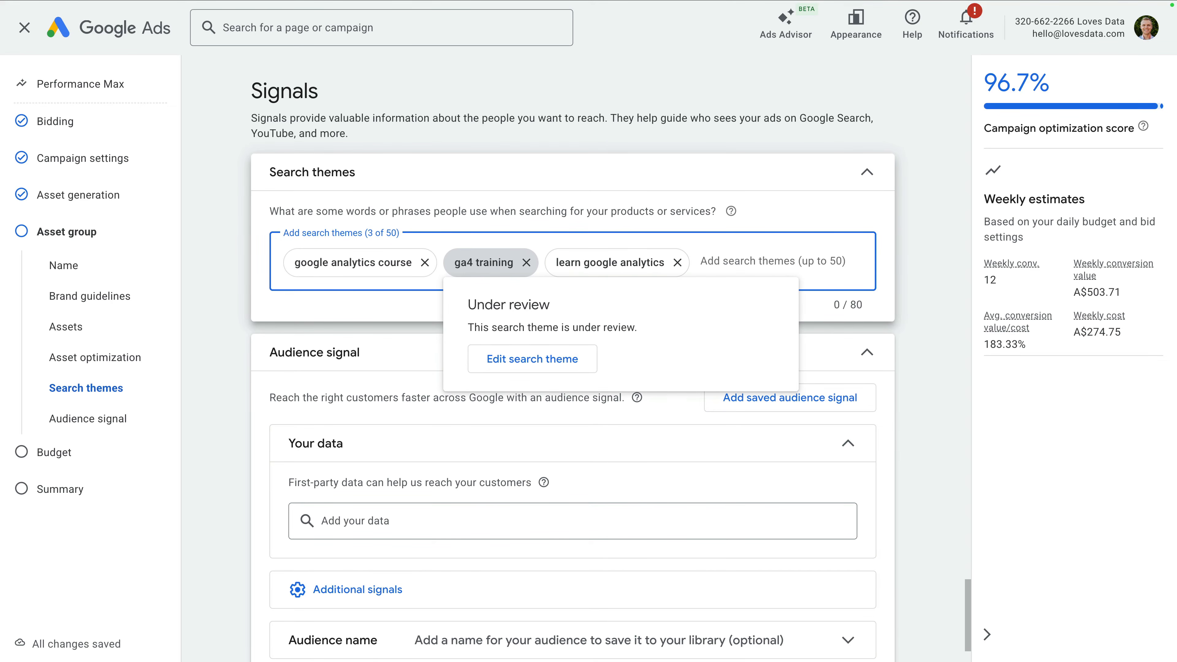
click(823, 312)
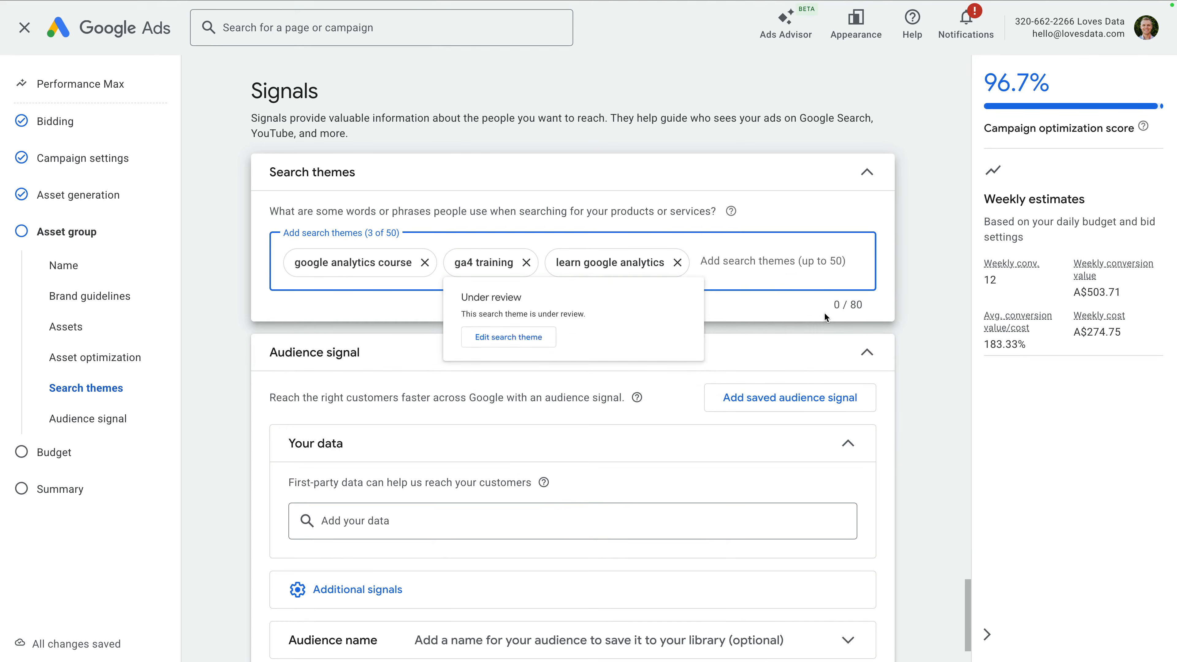
Step: Add the Add To Cart and All Users 30 Days segments to the audience signal and continue to the budget
scroll(625, 388, down, 2)
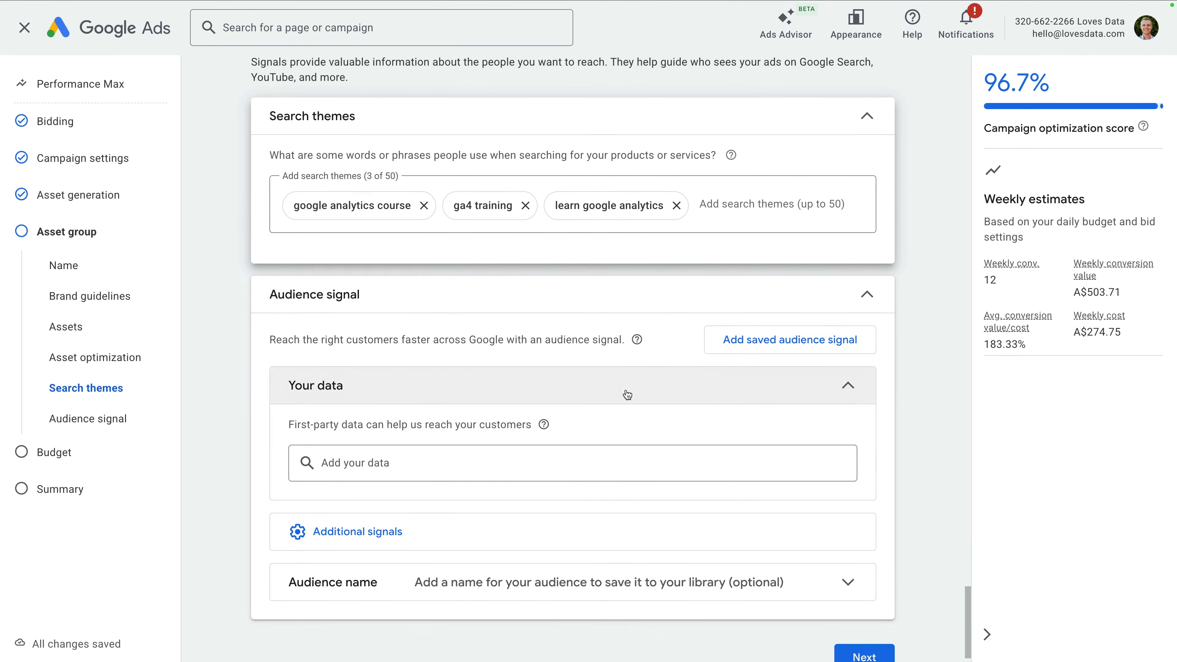
click(490, 441)
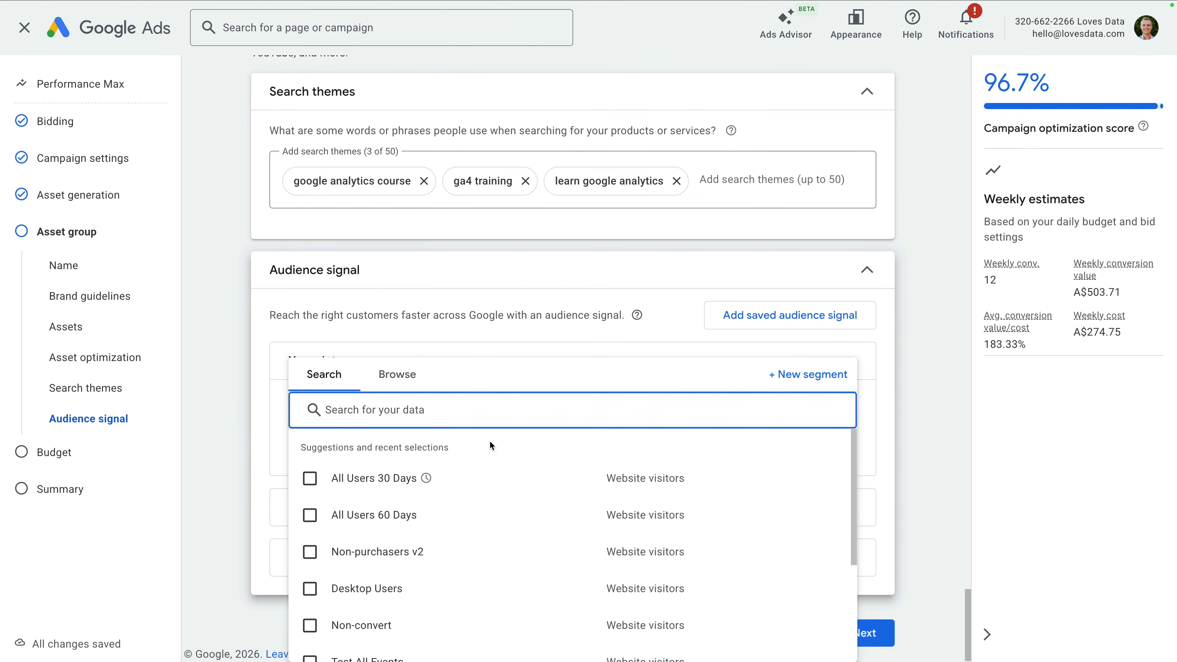
scroll(449, 502, down, 4)
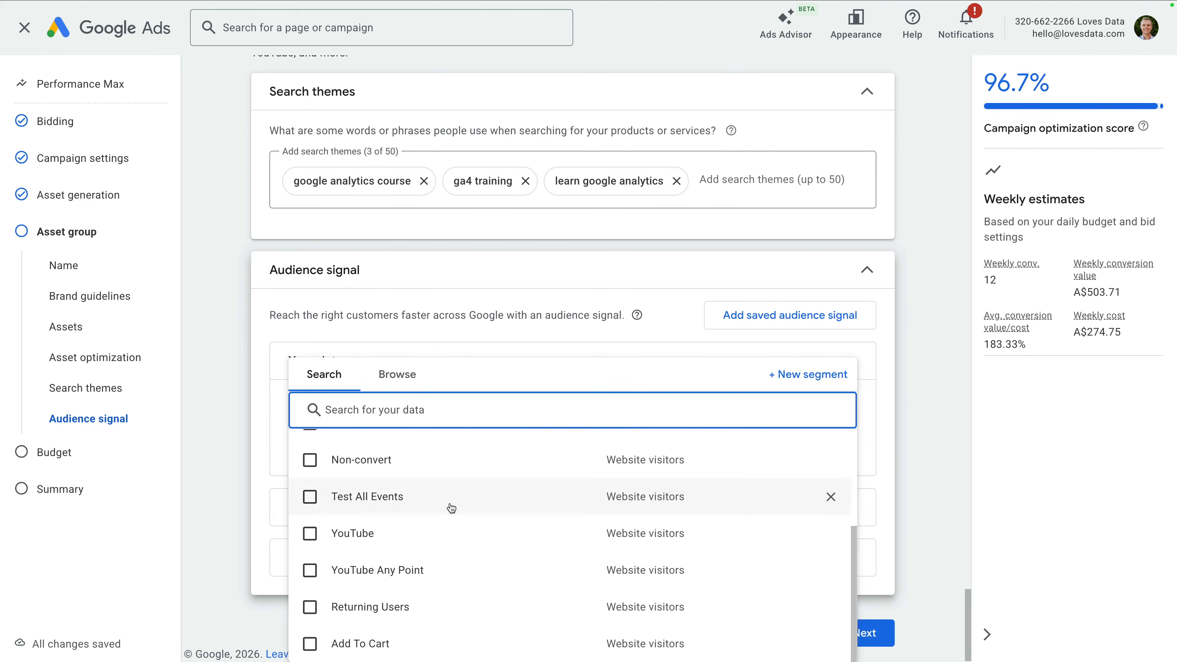
click(308, 649)
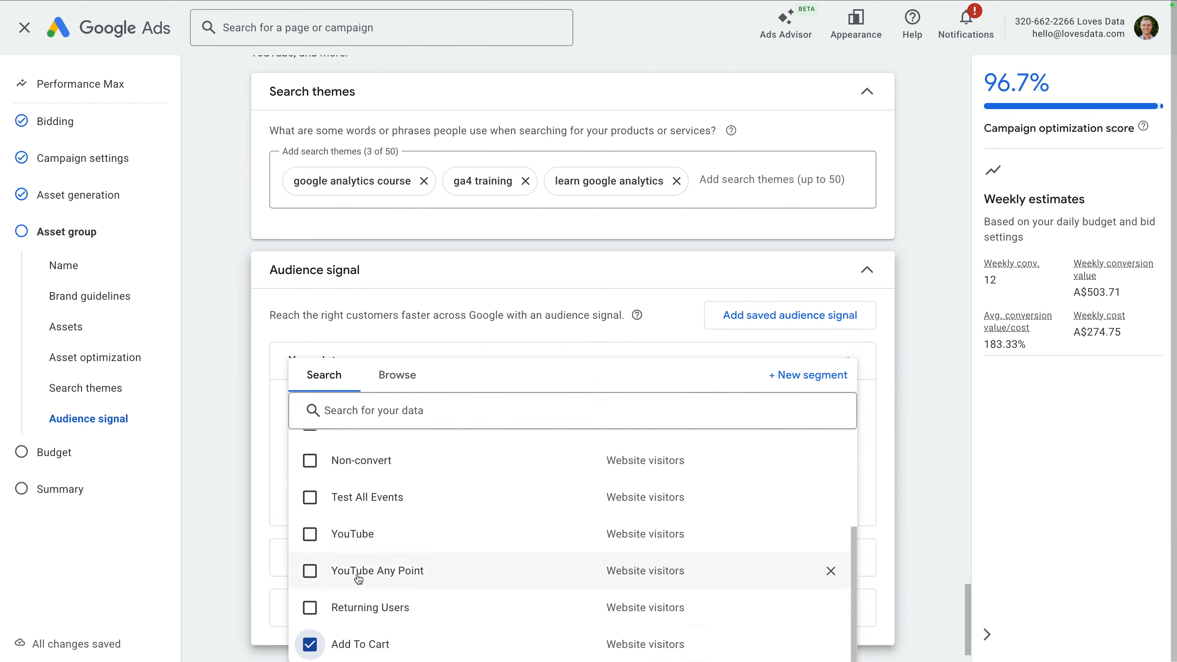
scroll(413, 531, up, 3)
scroll(413, 526, up, 2)
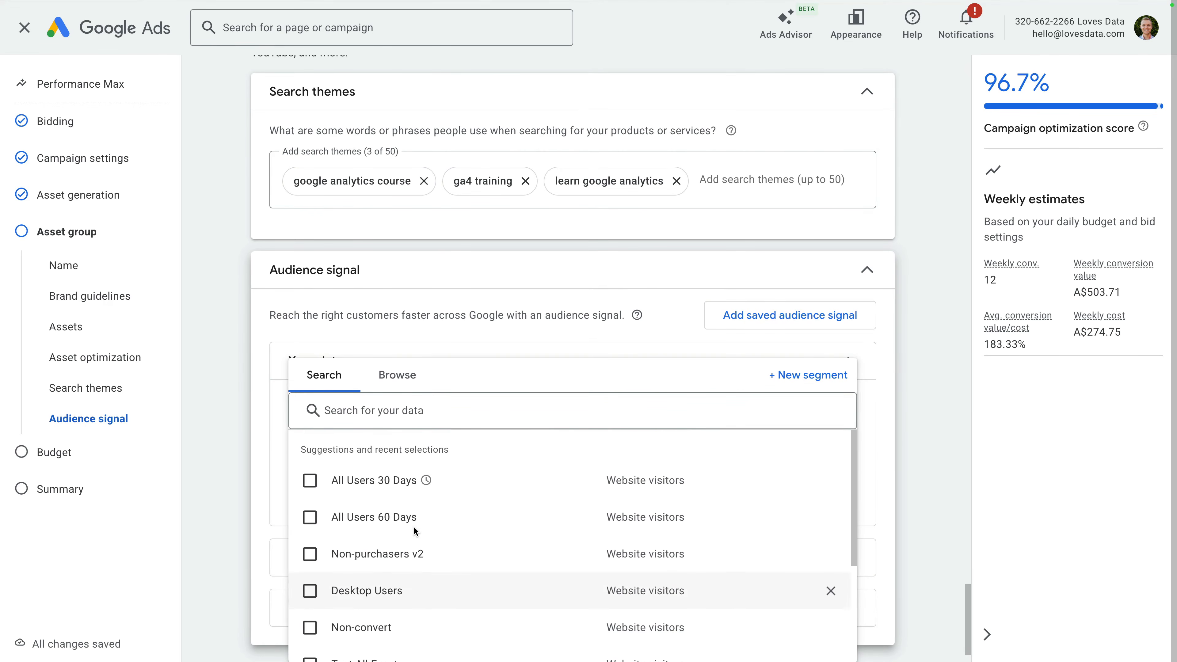
click(310, 480)
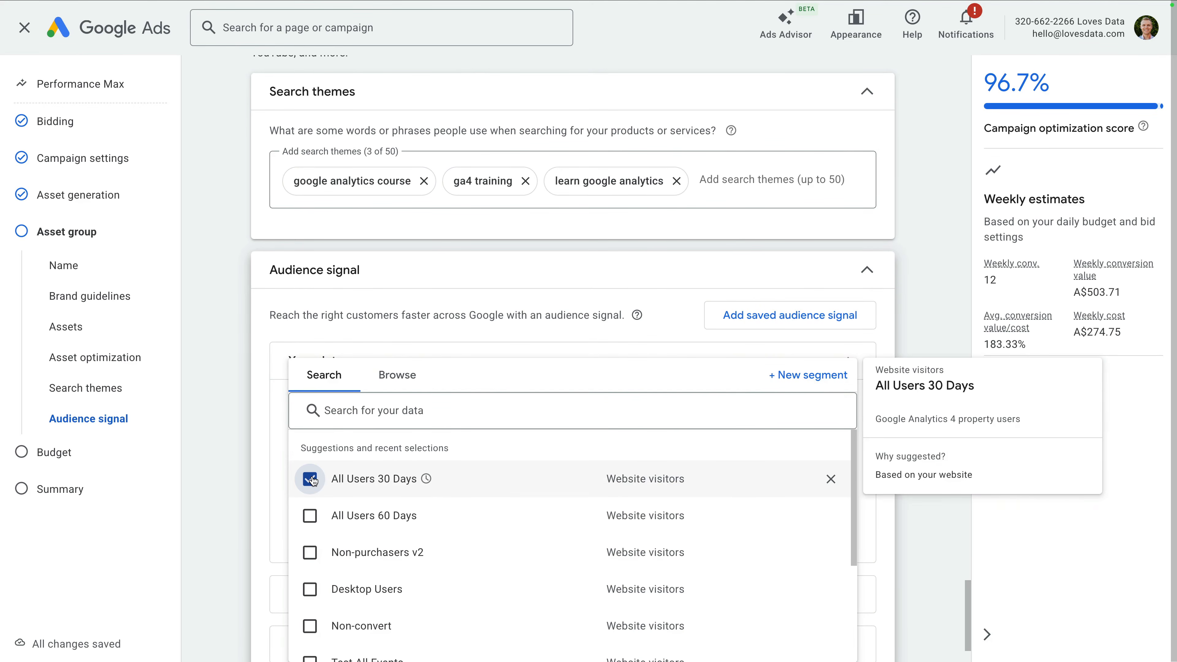
click(556, 338)
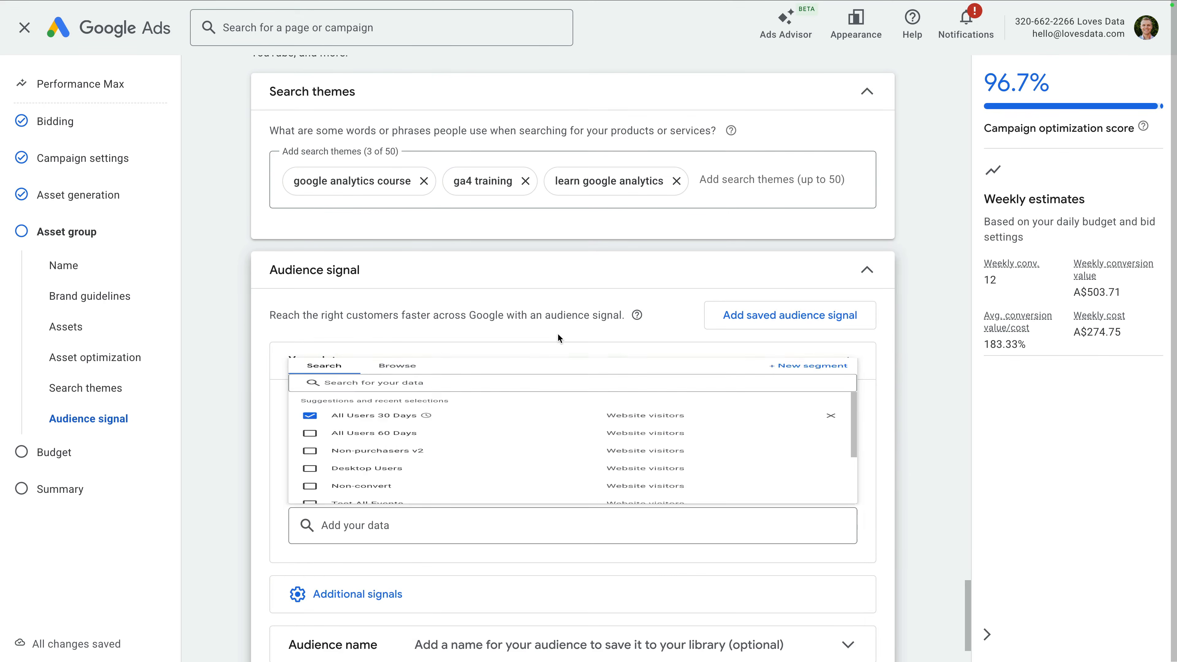
scroll(558, 337, down, 2)
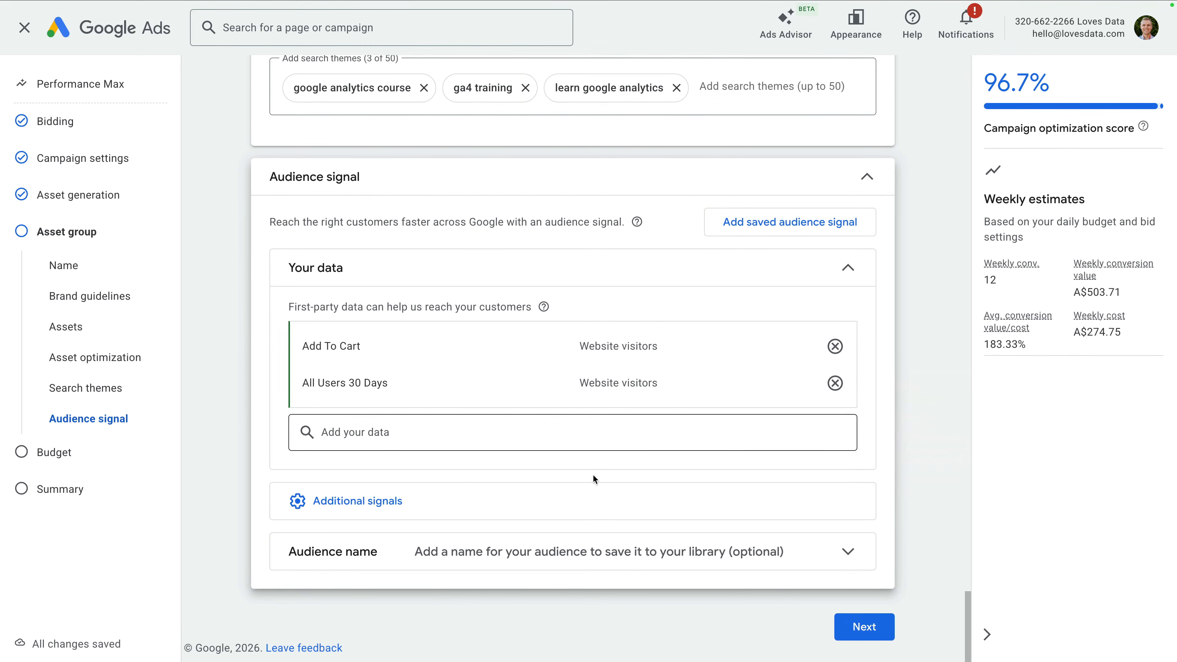
click(868, 630)
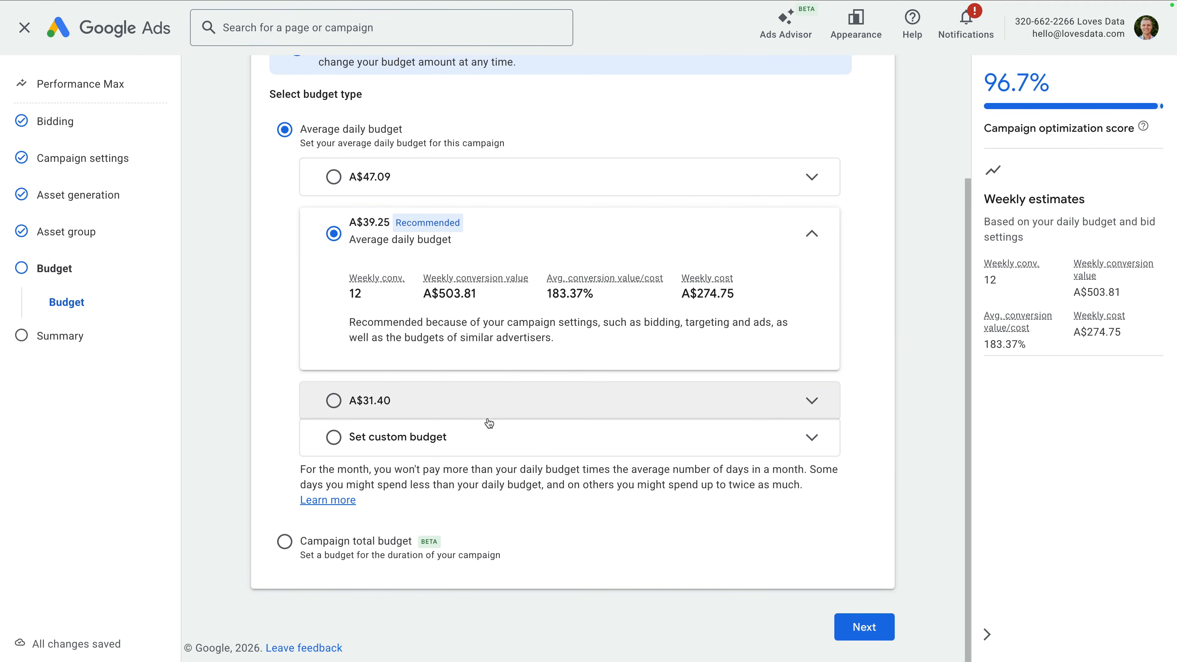
Step: Set a custom average daily budget of A$10.00 for the campaign
click(483, 434)
click(444, 370)
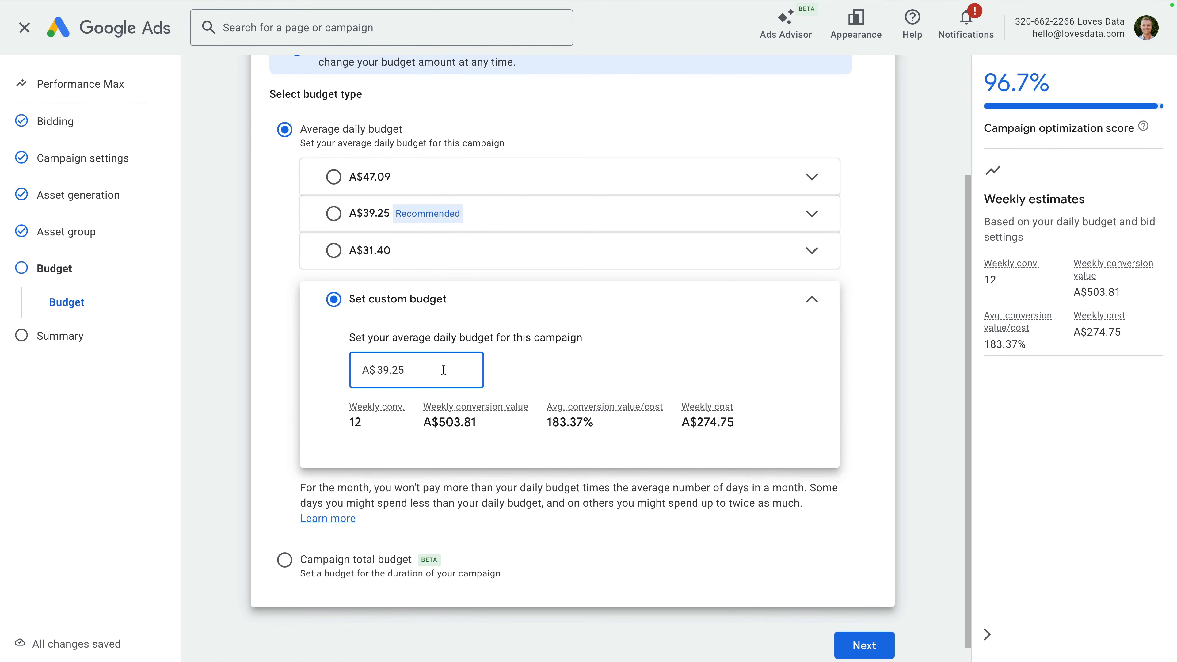
drag(444, 370, 378, 369)
text(10)
click(333, 408)
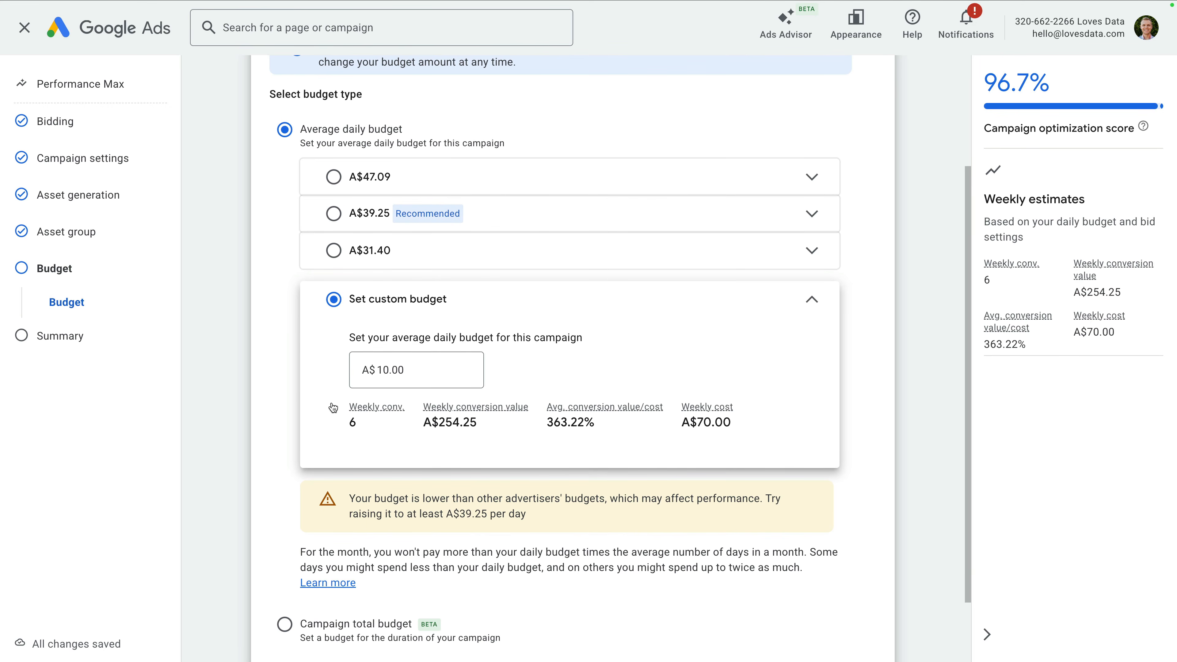
Step: Continue to the campaign summary and publish the Courses | Performance Max campaign
scroll(557, 491, down, 2)
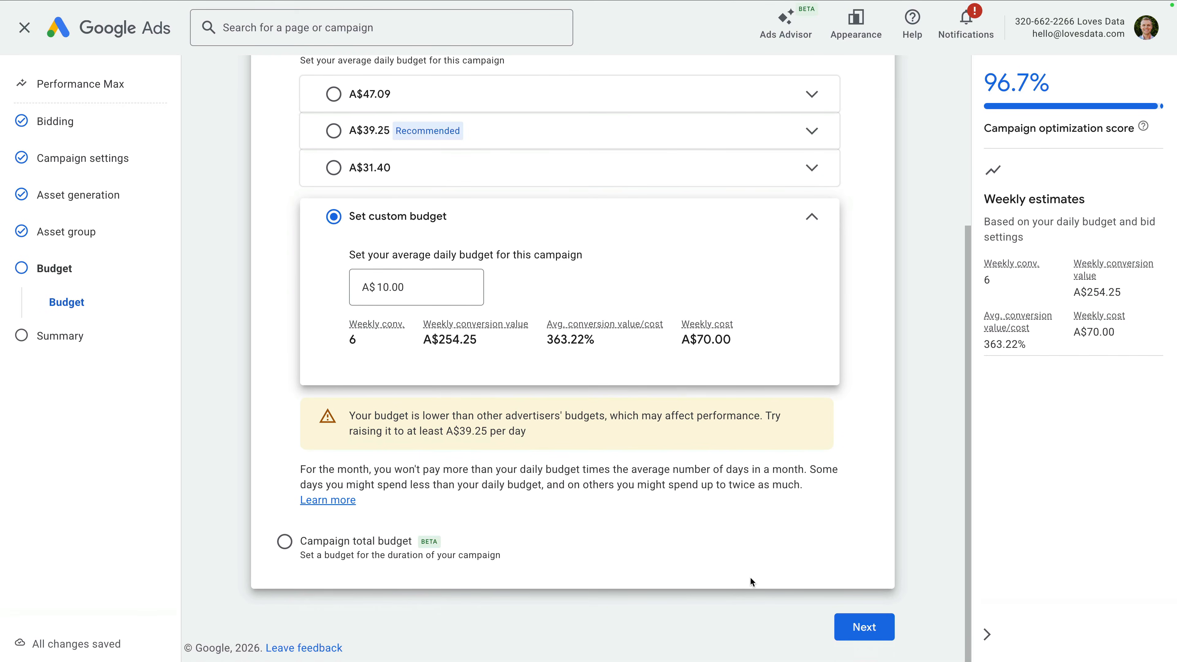
click(865, 632)
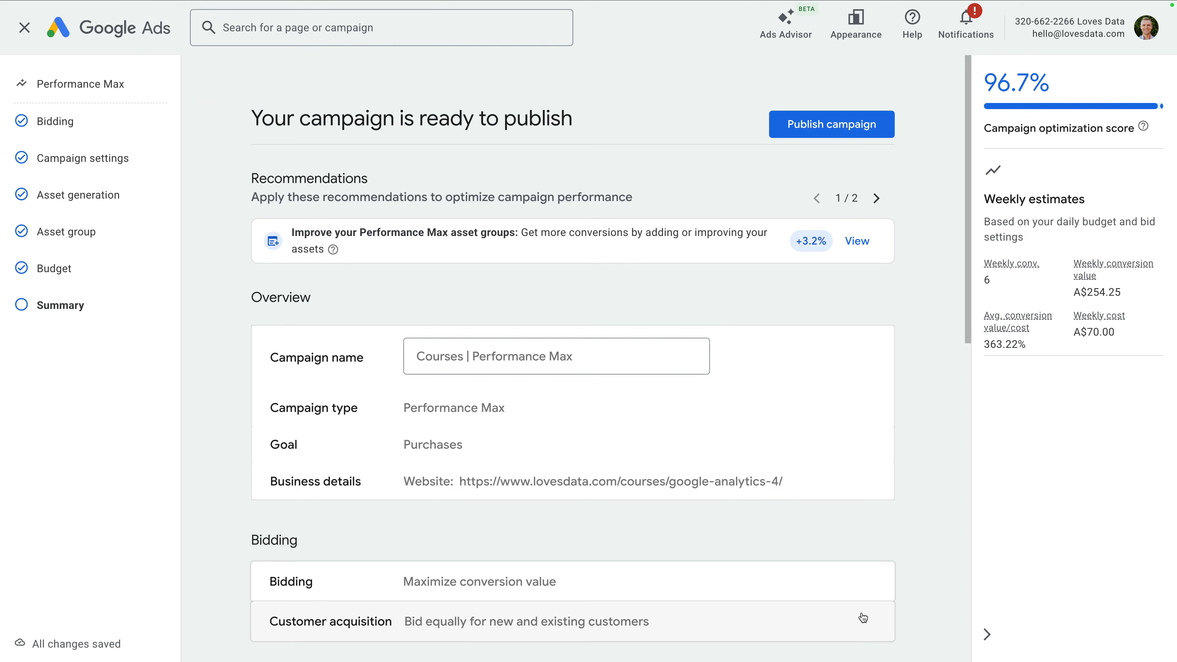
click(788, 122)
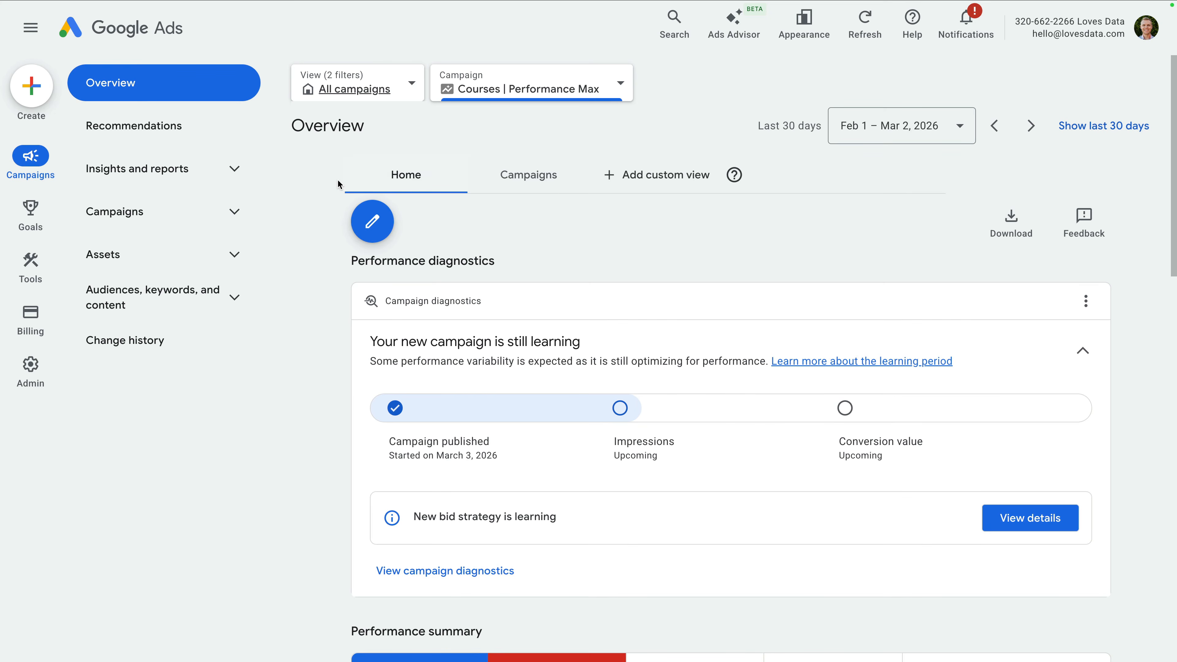
Step: View the published campaign's campaign list, its assets and its asset groups
click(222, 213)
click(217, 258)
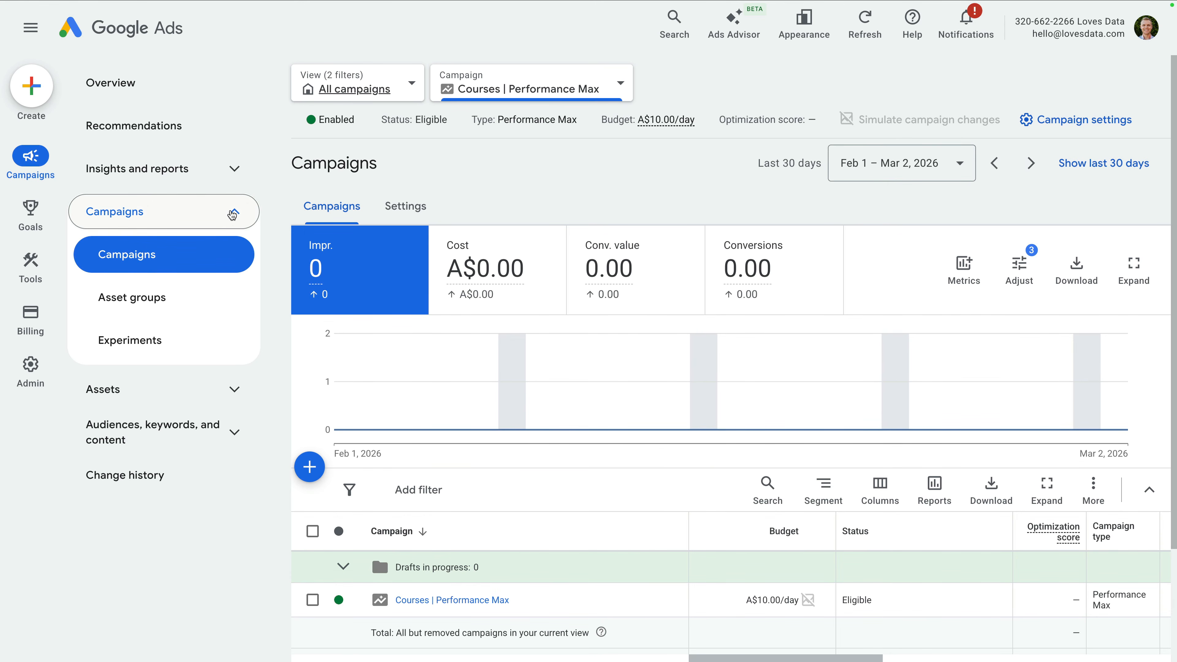
click(226, 389)
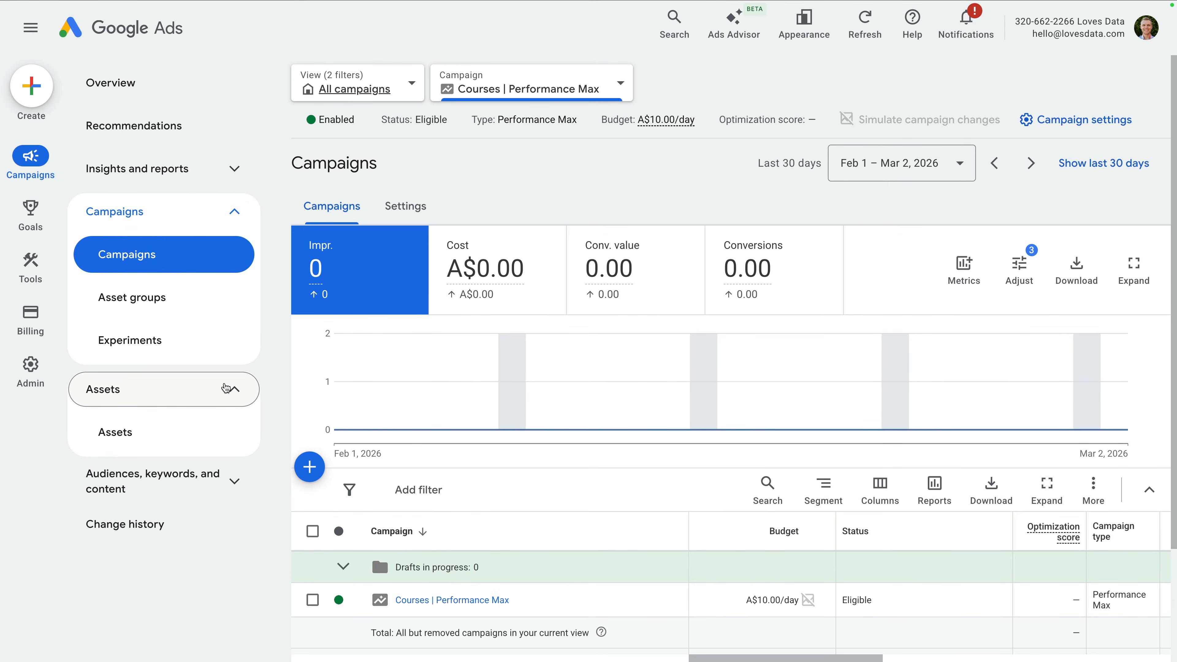
click(202, 443)
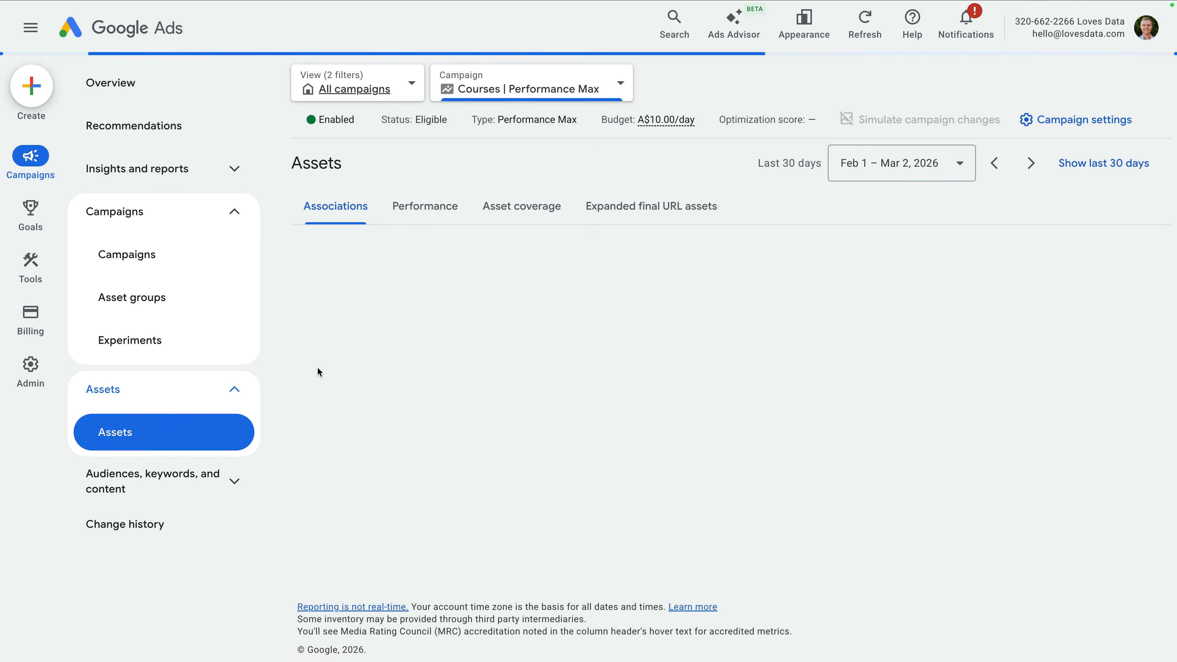
click(199, 301)
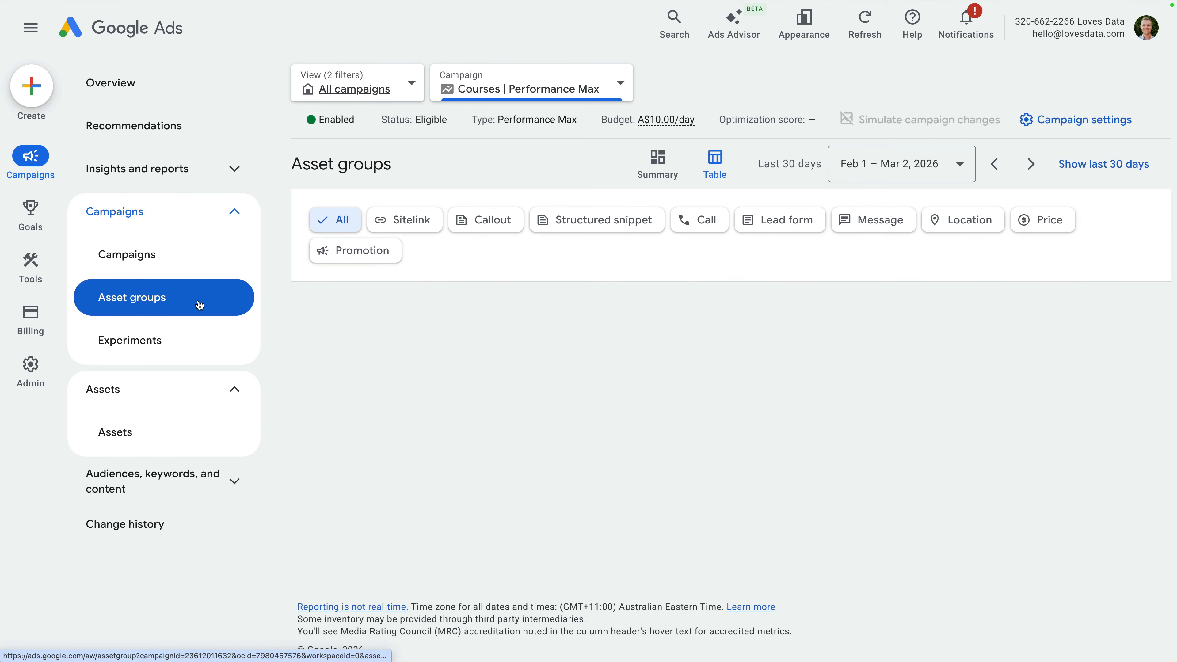